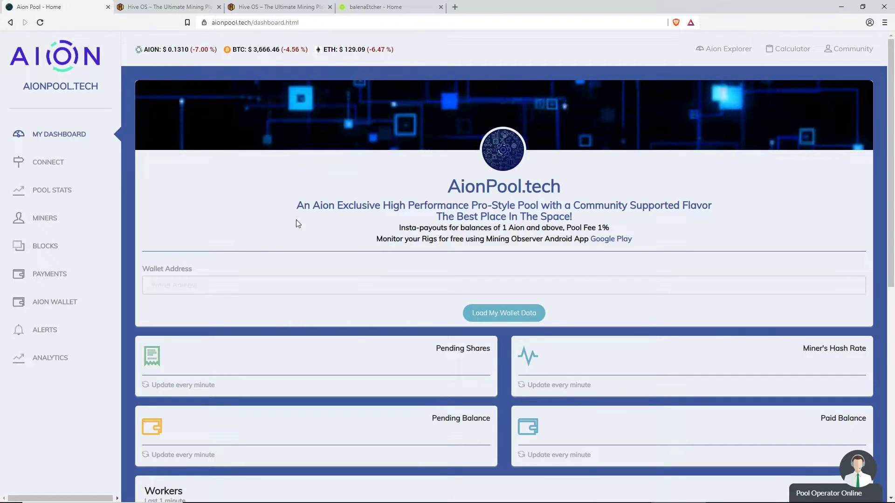
# Open the Community page from the AionPool.tech dashboard's top bar
pyautogui.click(855, 45)
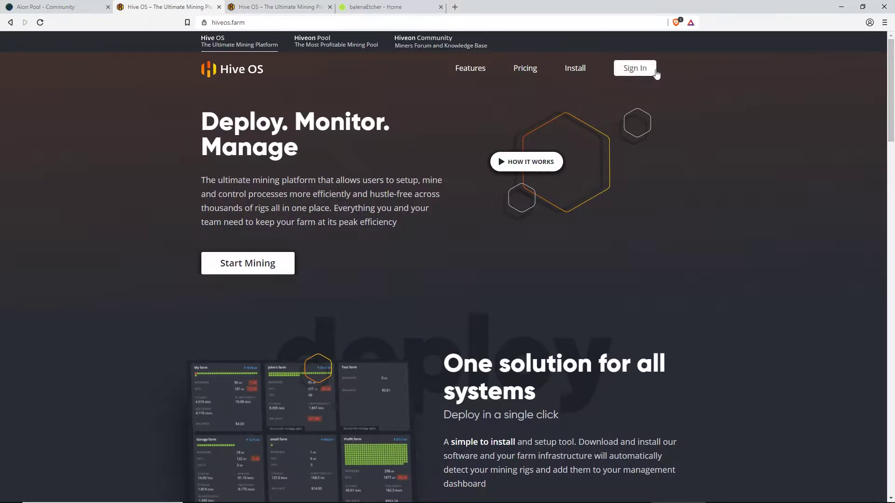
# Go to the Hive OS login page and sign in with the saved login and account password
pyautogui.click(233, 26)
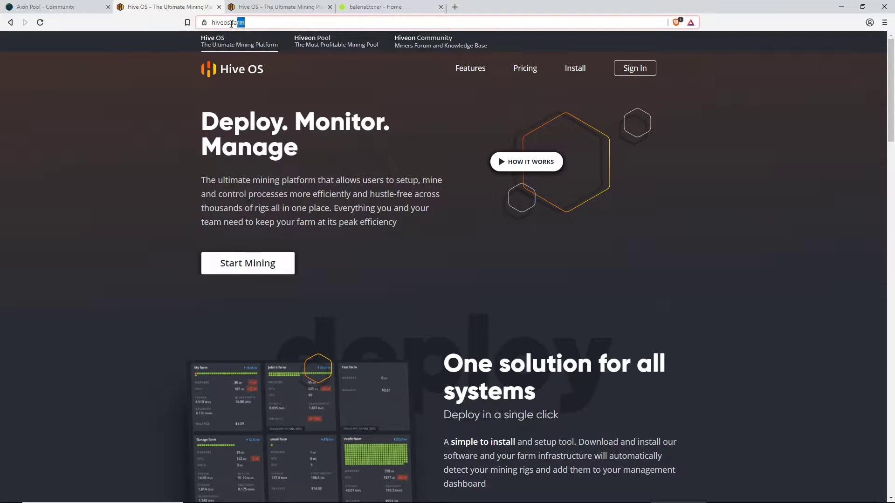
pyautogui.click(635, 69)
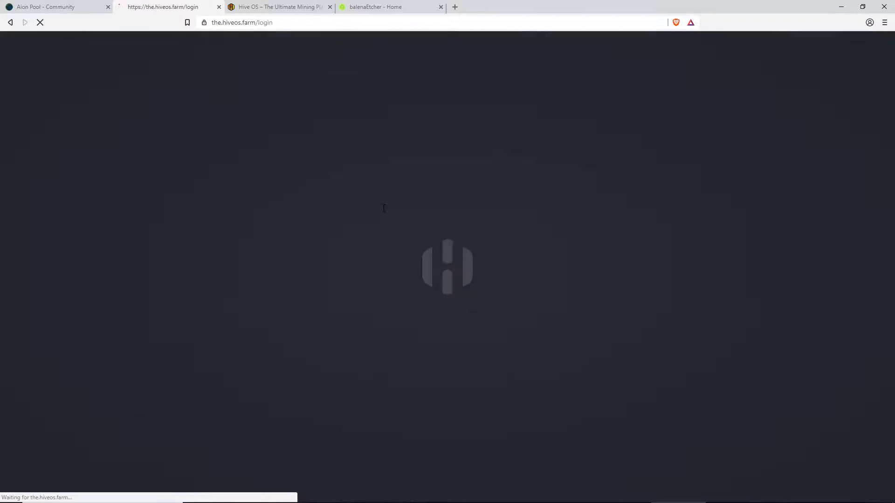
pyautogui.click(397, 179)
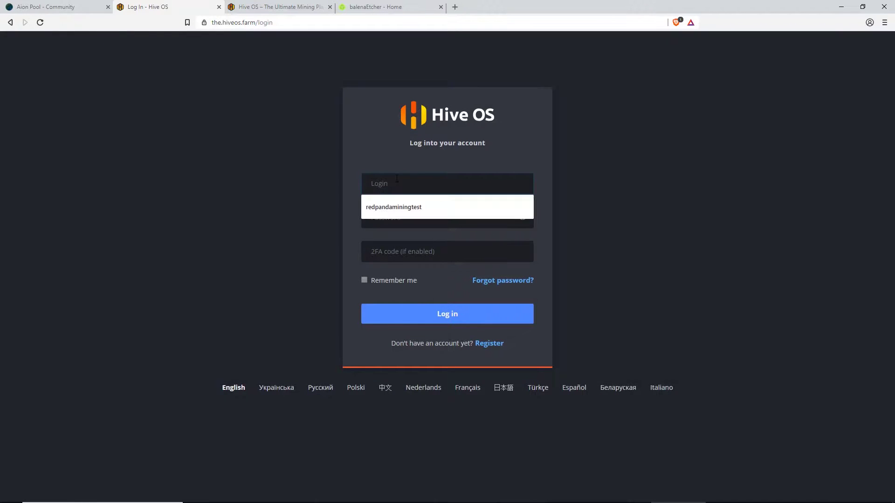
pyautogui.press('Down')
pyautogui.press('Tab')
pyautogui.write('*')
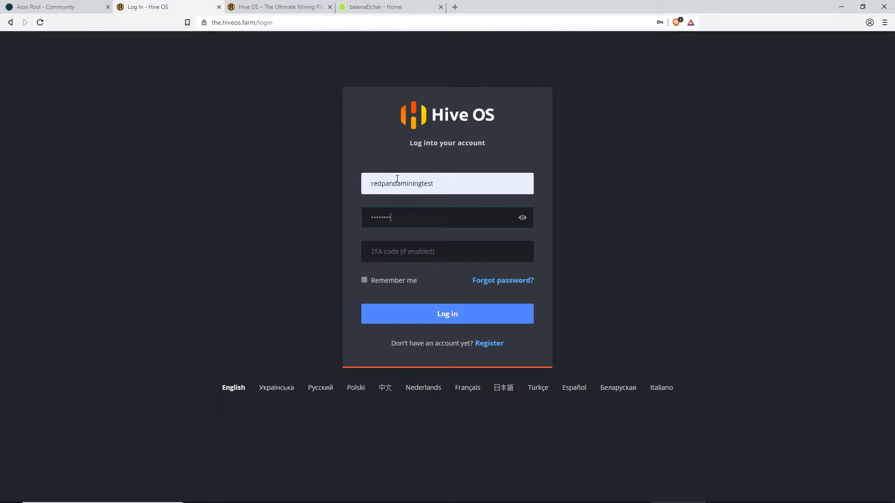
pyautogui.press('Return')
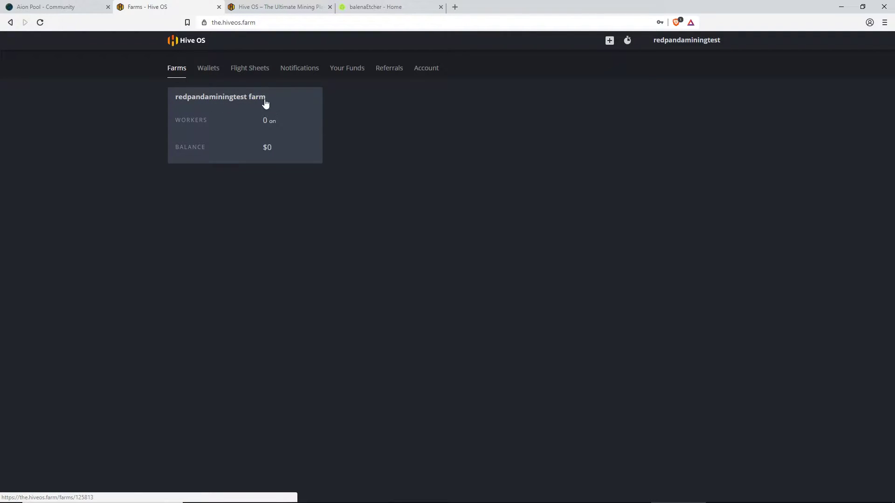
# Open the farm and start a new worker named Red01 with a password
pyautogui.click(224, 100)
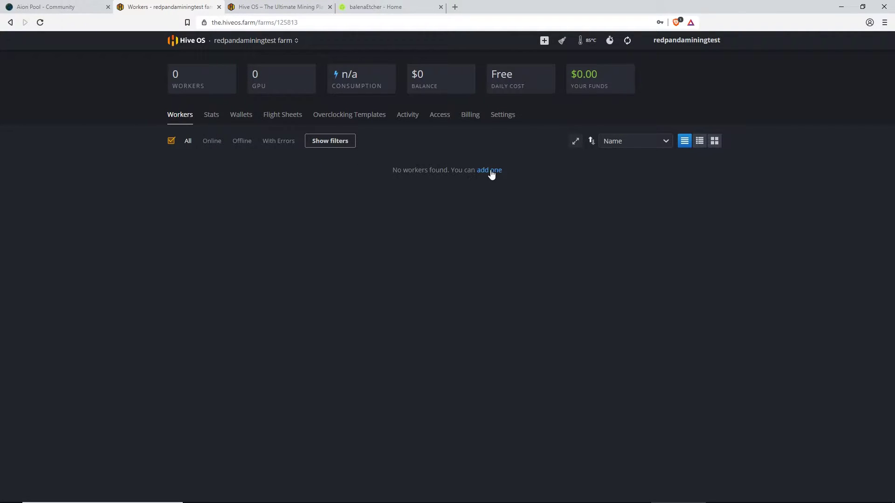
pyautogui.click(490, 171)
pyautogui.click(342, 252)
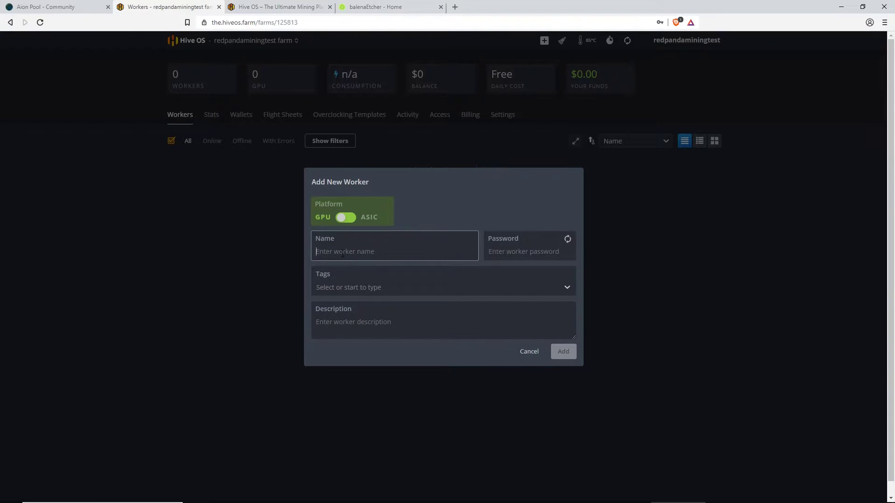
pyautogui.write('Red01')
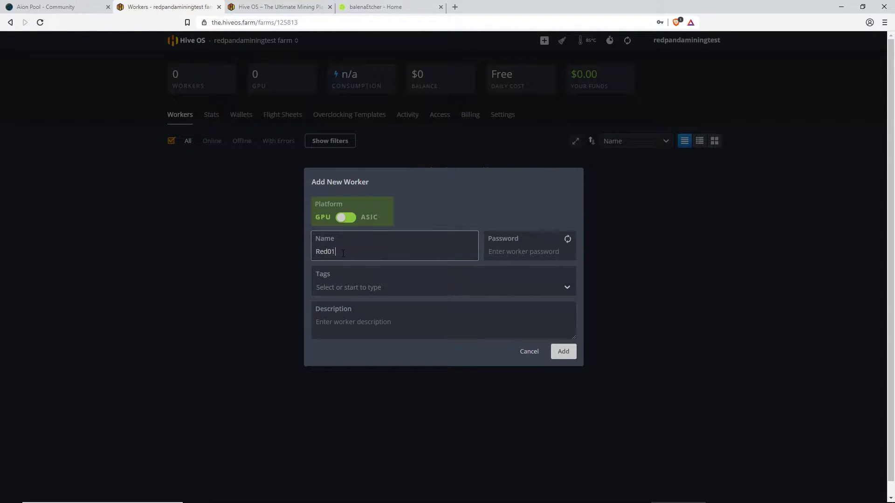
pyautogui.press('Tab')
pyautogui.write('p')
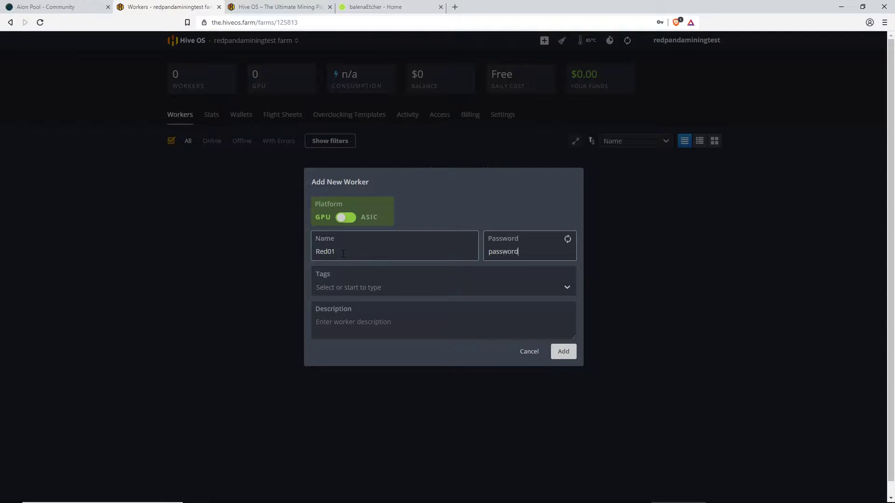
pyautogui.doubleClick(504, 252)
pyautogui.click(506, 214)
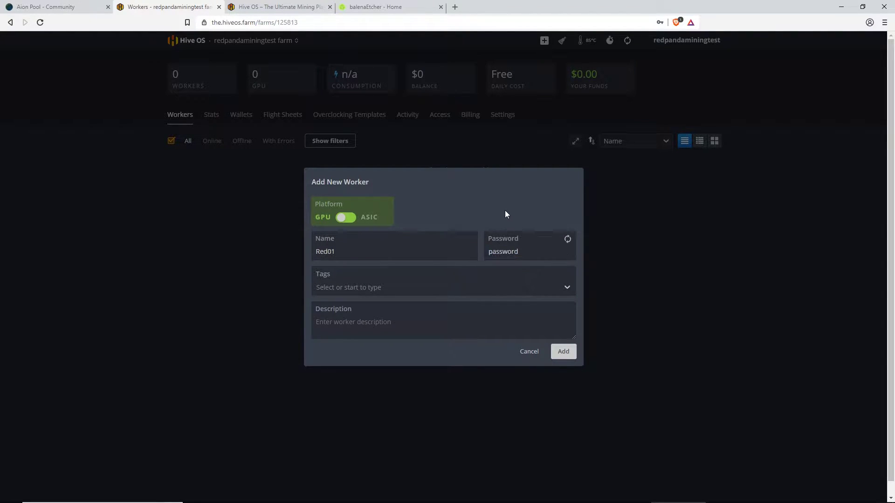
# Give the worker the description '7 x 1060 rig' and create it
pyautogui.click(369, 331)
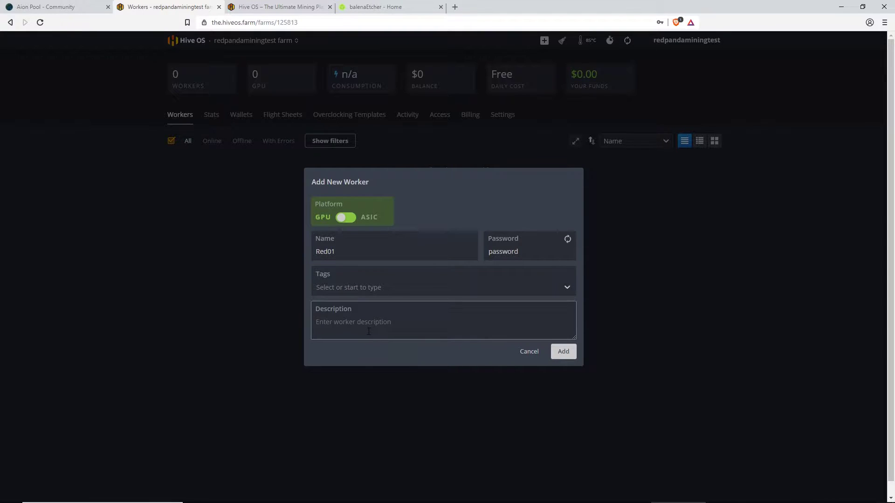
pyautogui.doubleClick(504, 251)
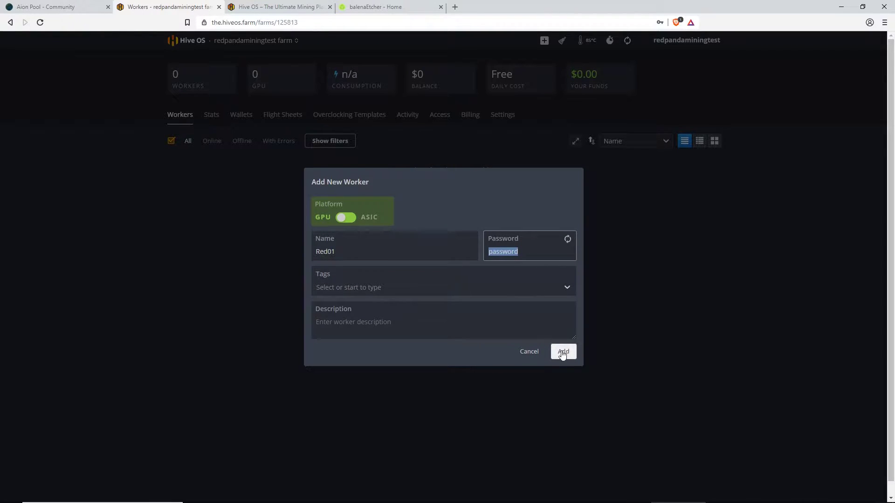
pyautogui.click(335, 321)
pyautogui.write('7 x 1060 rig')
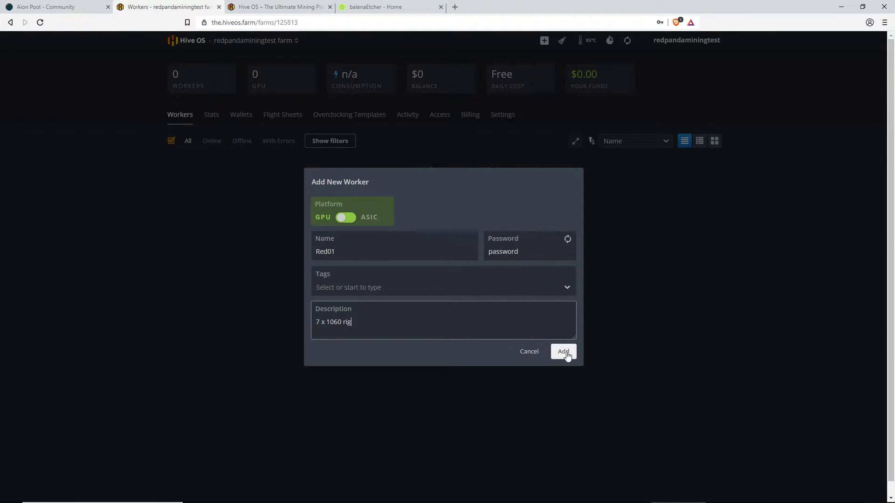
pyautogui.click(563, 352)
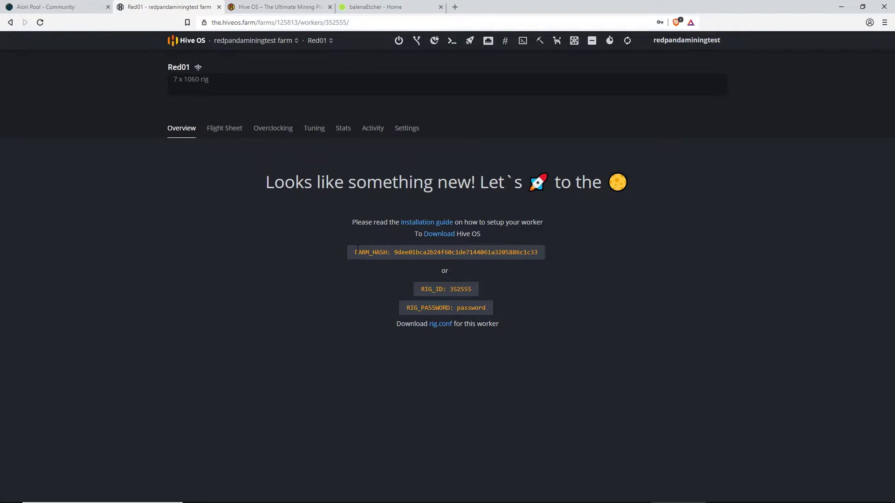
# Highlight the RIG_ID and RIG_PASSWORD lines on Red01's overview, then deselect them
pyautogui.moveTo(489, 308); pyautogui.dragTo(418, 290)
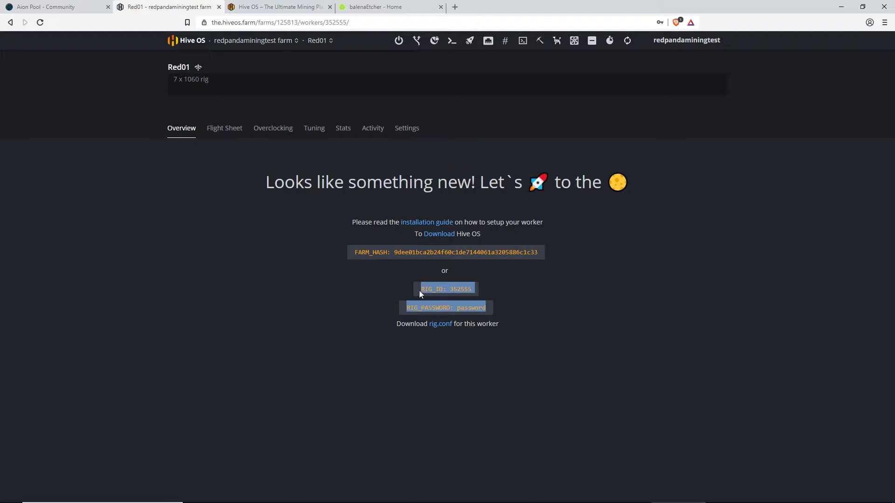
pyautogui.click(467, 289)
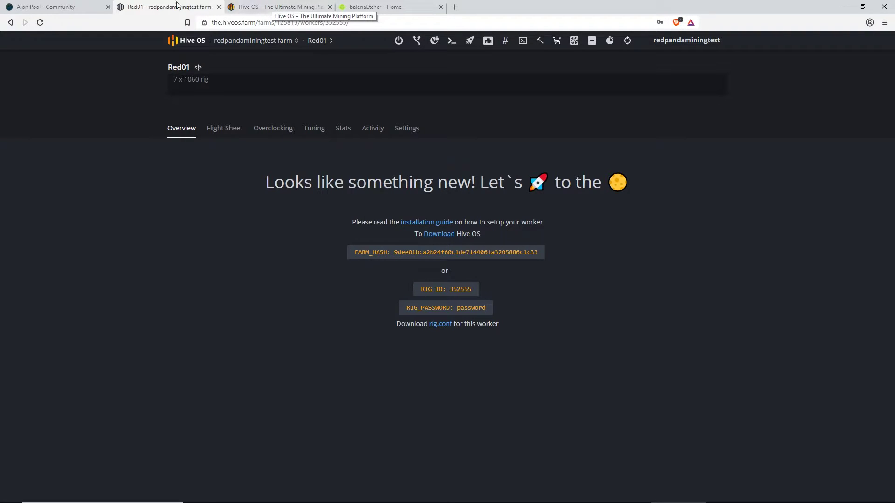
# Read the Download and Write sections of the Hive OS install guide, then go to balenaEtcher
pyautogui.click(275, 7)
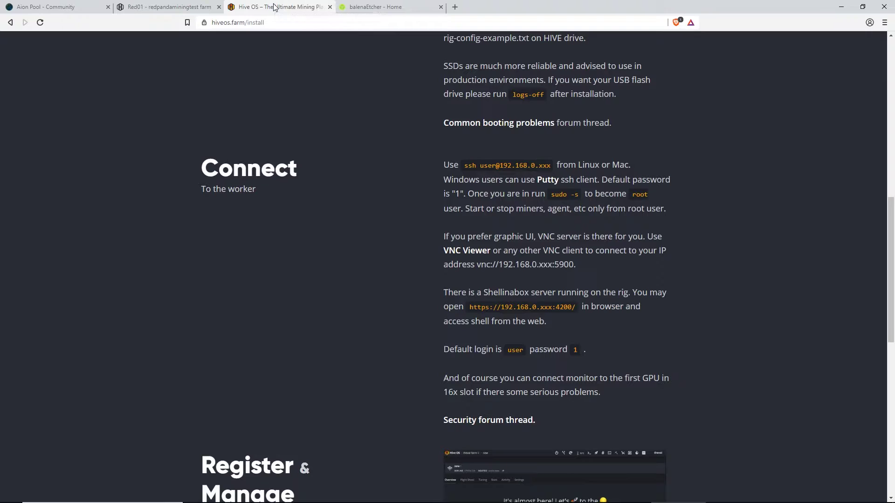
pyautogui.scroll(10, 461, 222)
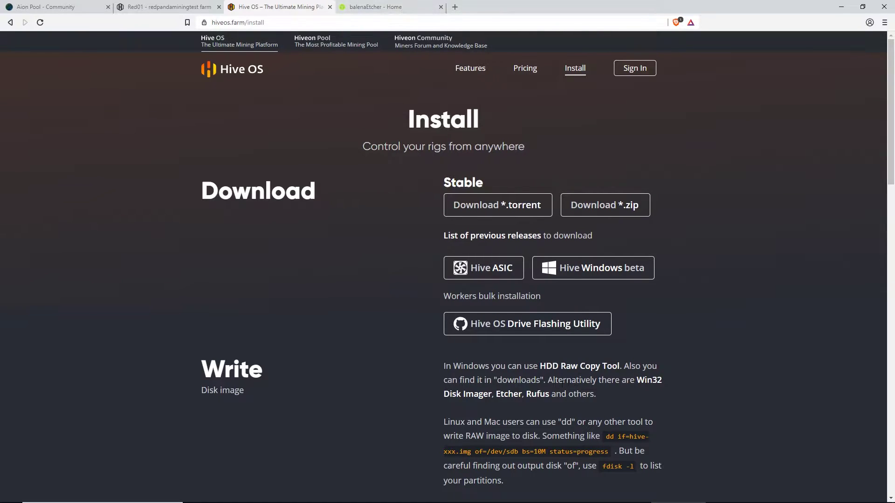
pyautogui.scroll(-2, 489, 289)
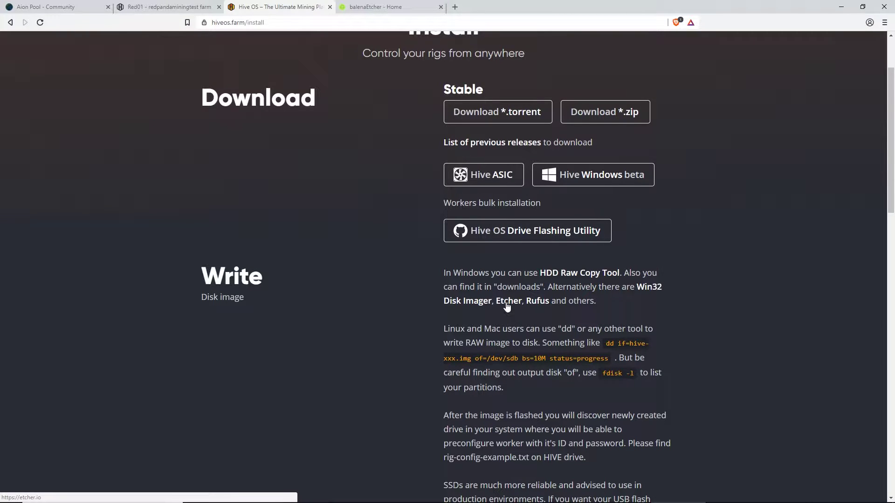
pyautogui.click(377, 7)
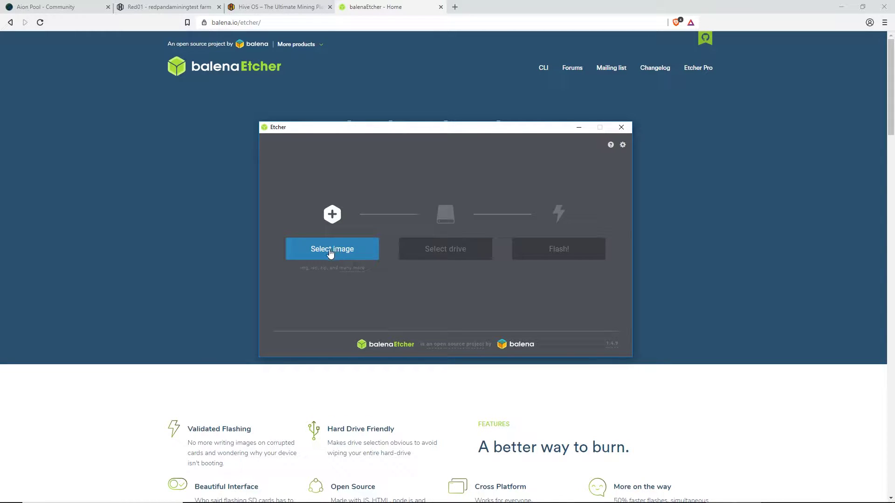
# Flash the hiveos .img onto the ASMT 2115 drive, accepting the large-drive warning
pyautogui.click(331, 252)
pyautogui.doubleClick(368, 201)
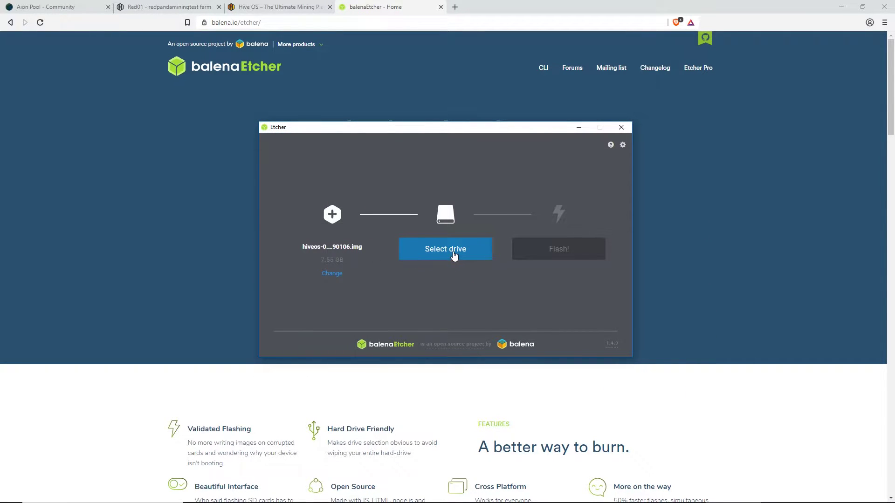
pyautogui.click(454, 256)
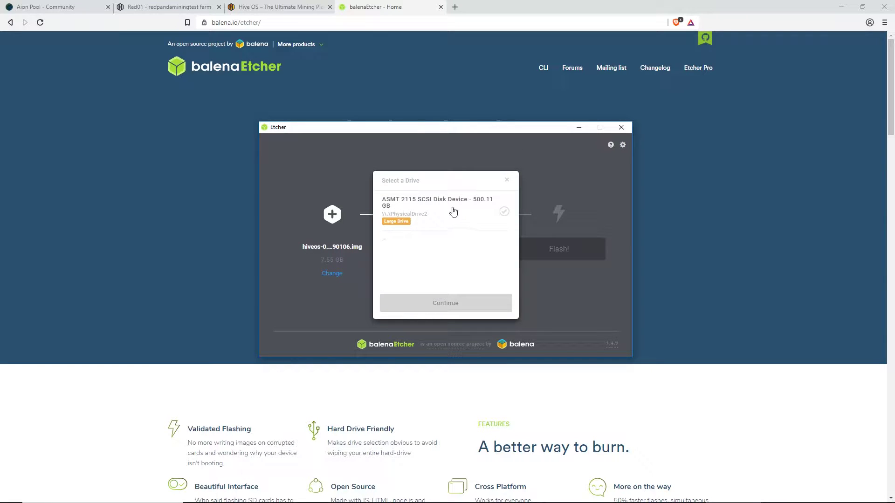
pyautogui.click(447, 212)
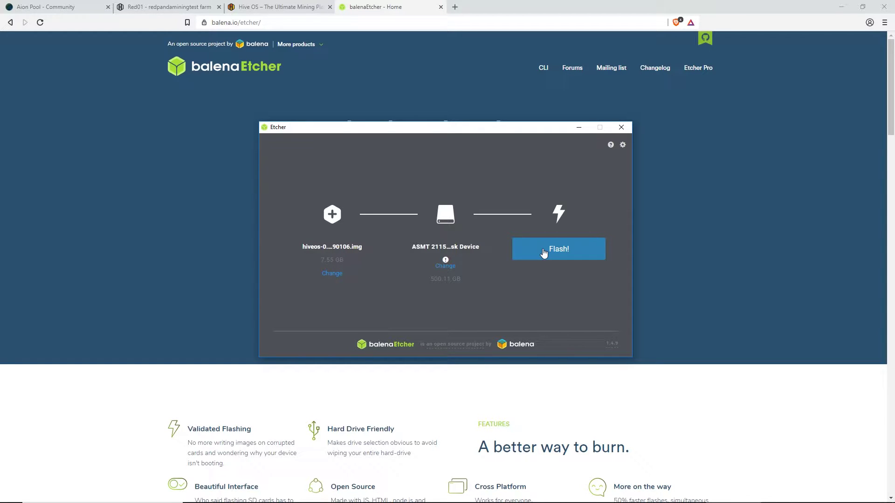
pyautogui.click(544, 253)
pyautogui.click(415, 290)
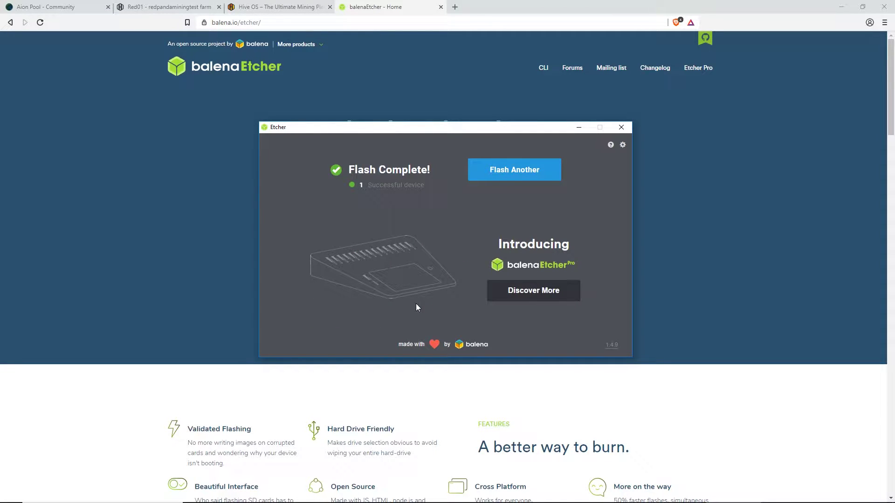
# Close the finished balenaEtcher window
pyautogui.click(622, 126)
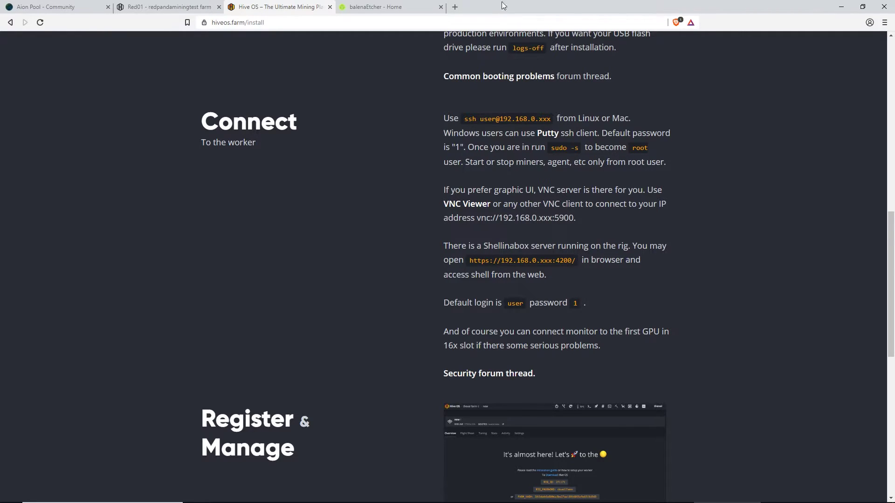
pyautogui.click(457, 5)
pyautogui.hotkey('ctrl', 'shift', 'Tab')
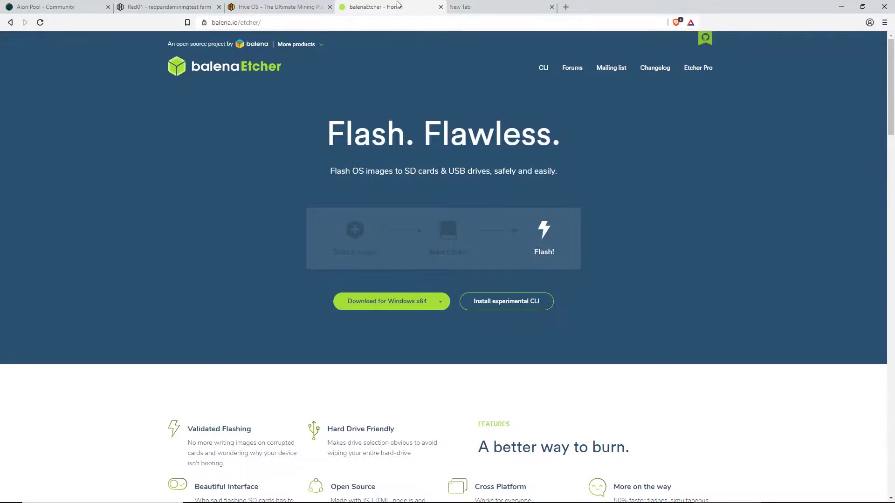
pyautogui.hotkey('ctrl', 'shift', 'Tab')
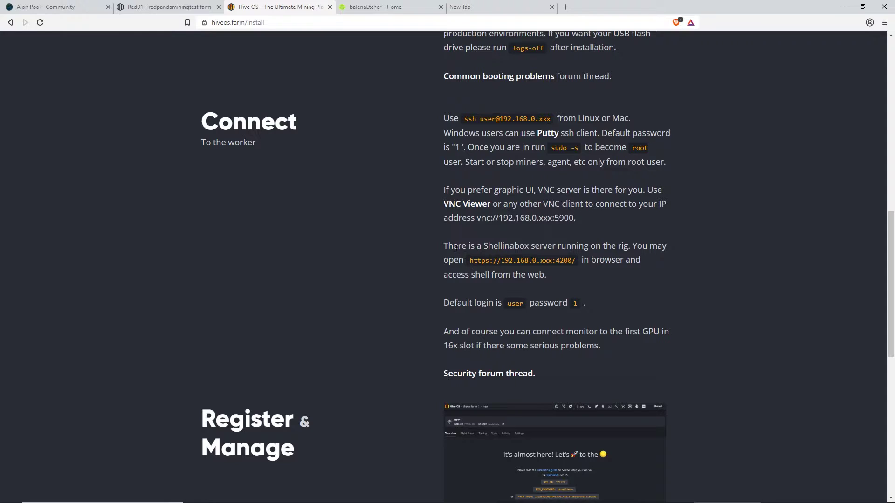
pyautogui.moveTo(470, 262); pyautogui.dragTo(554, 260)
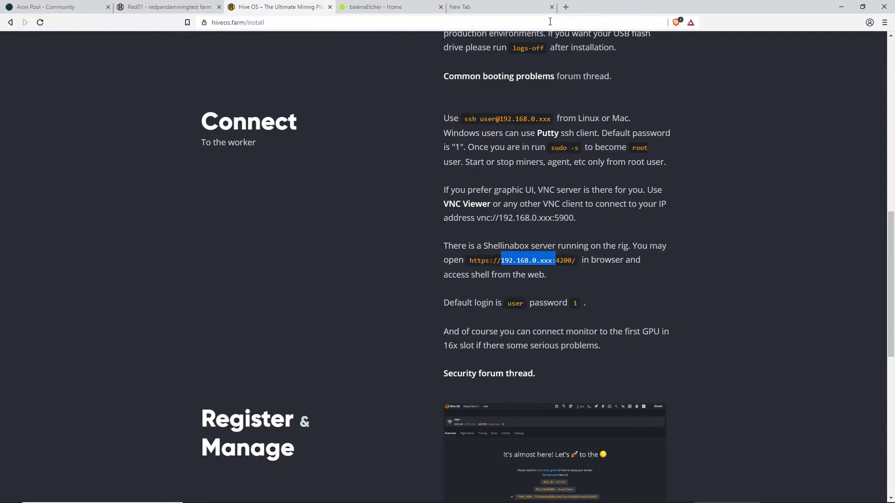
pyautogui.click(471, 7)
pyautogui.write('https://192.168.10.179:4200')
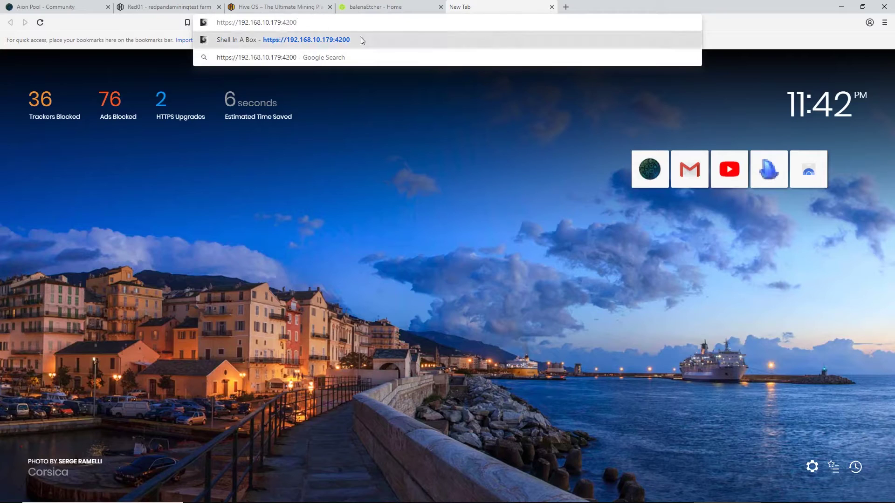
pyautogui.click(376, 45)
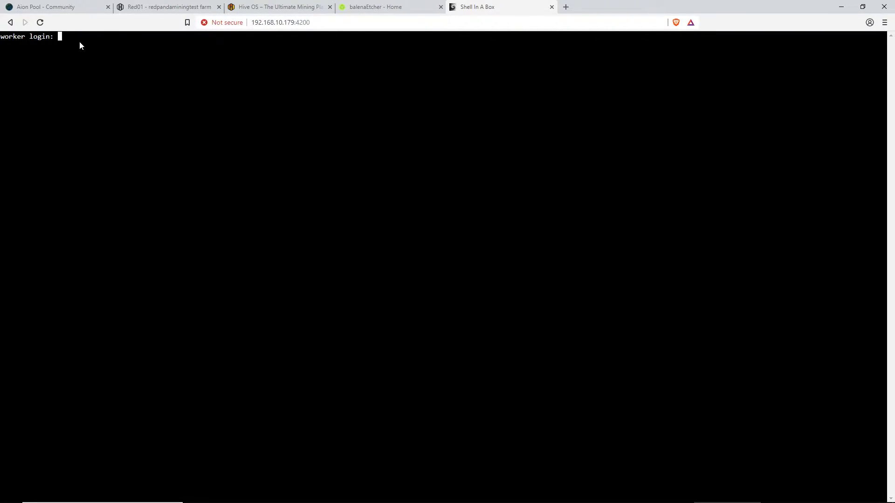
# Log in as user, run firstrun -f and accept the default Hive server URL
pyautogui.write('user')
pyautogui.press('Return')
pyautogui.press('Return')
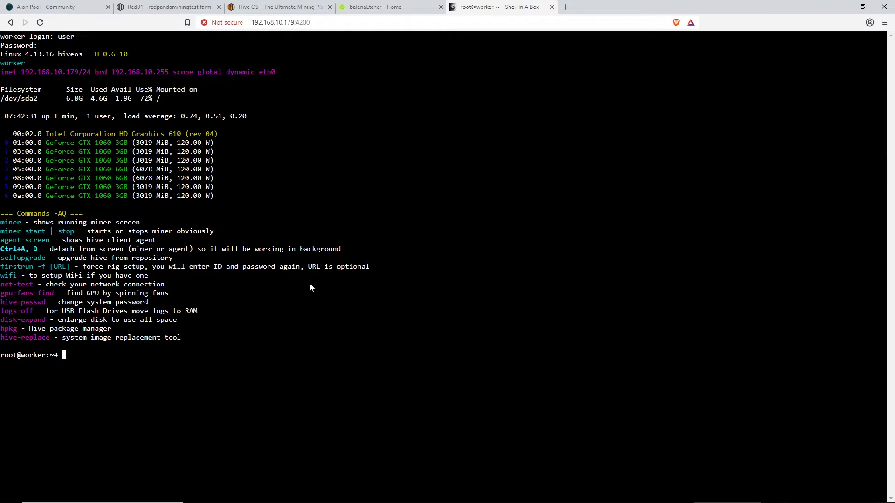
pyautogui.write('firstrun 0-f')
pyautogui.press('Return')
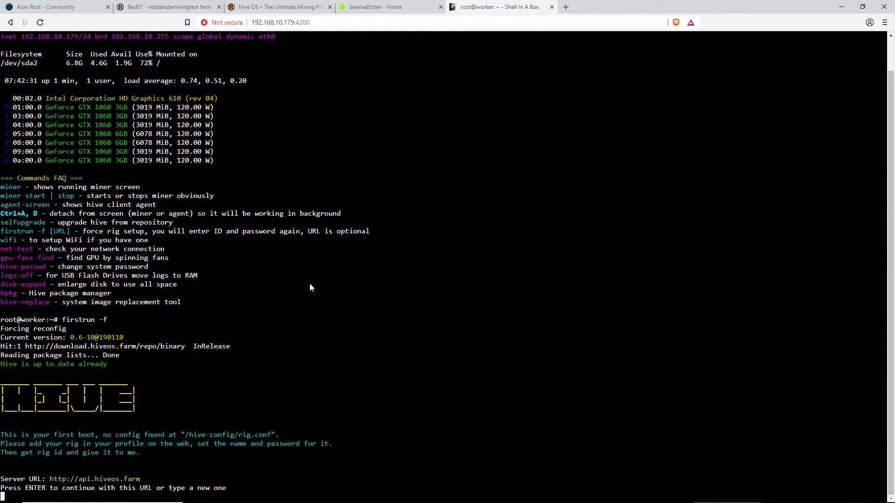
pyautogui.press('Return')
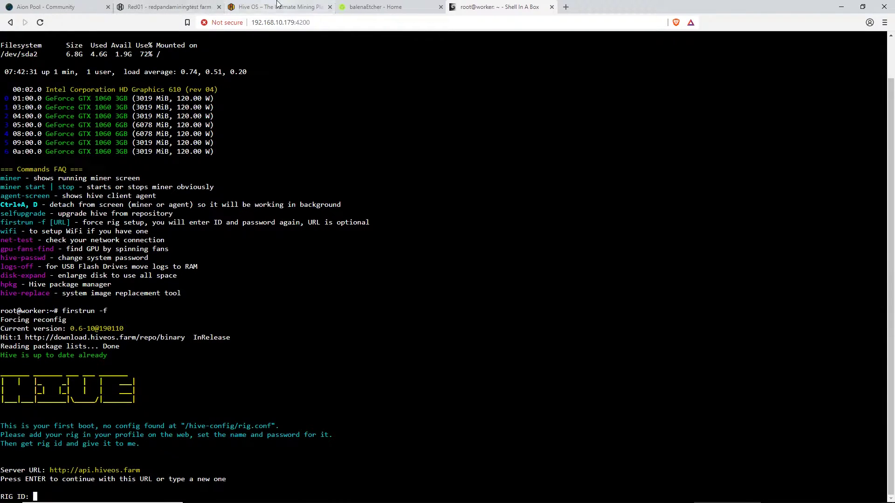
# Enter the rig ID shown on the Red01 worker page
pyautogui.click(171, 4)
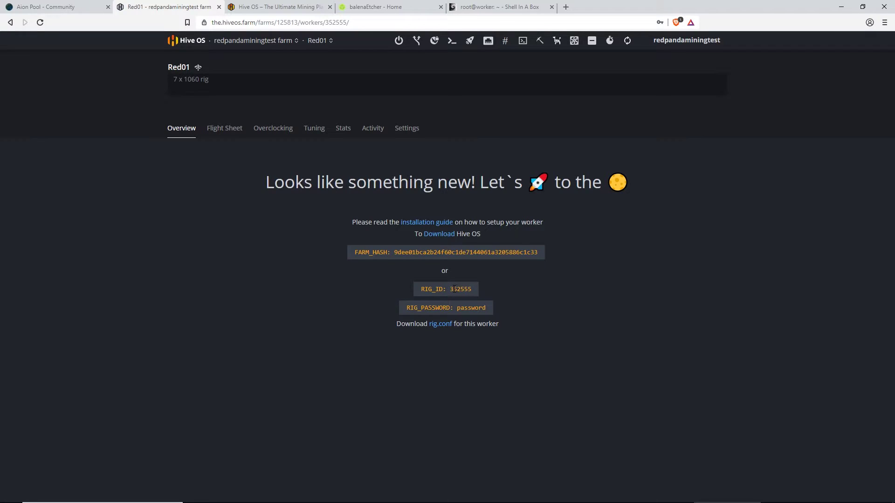
pyautogui.click(498, 6)
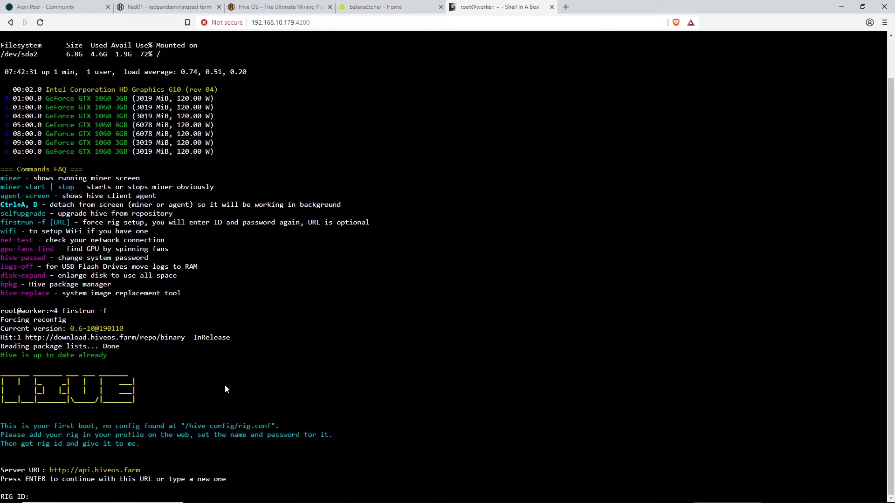
pyautogui.write('35256')
pyautogui.press('BackSpace')
pyautogui.write('55')
pyautogui.press('Return')
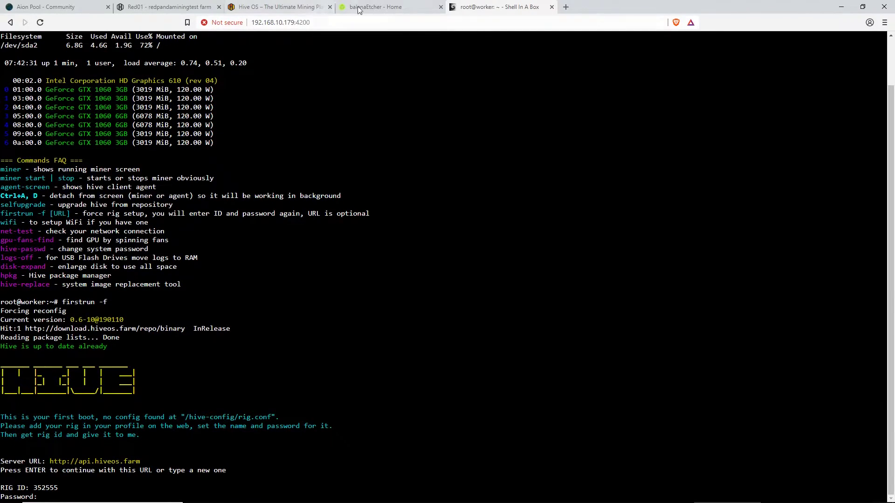
# Enter the rig password taken from the Red01 worker page
pyautogui.click(187, 7)
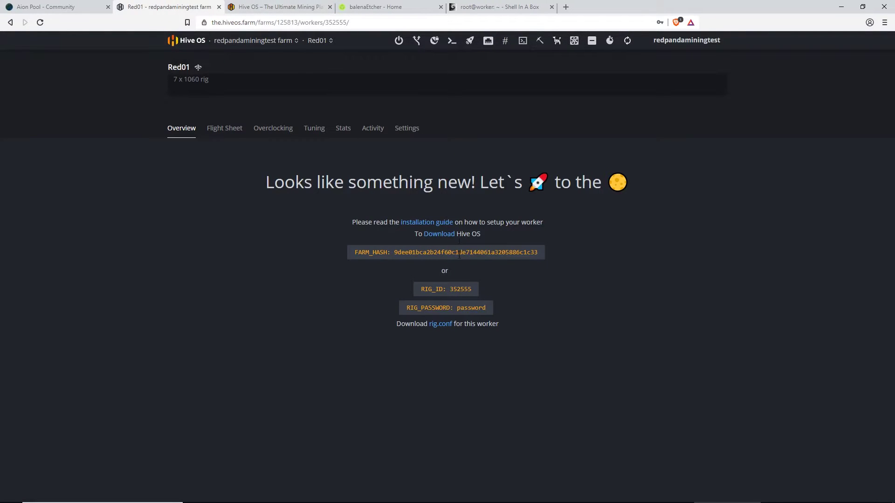
pyautogui.moveTo(458, 310); pyautogui.dragTo(497, 310)
pyautogui.click(518, 7)
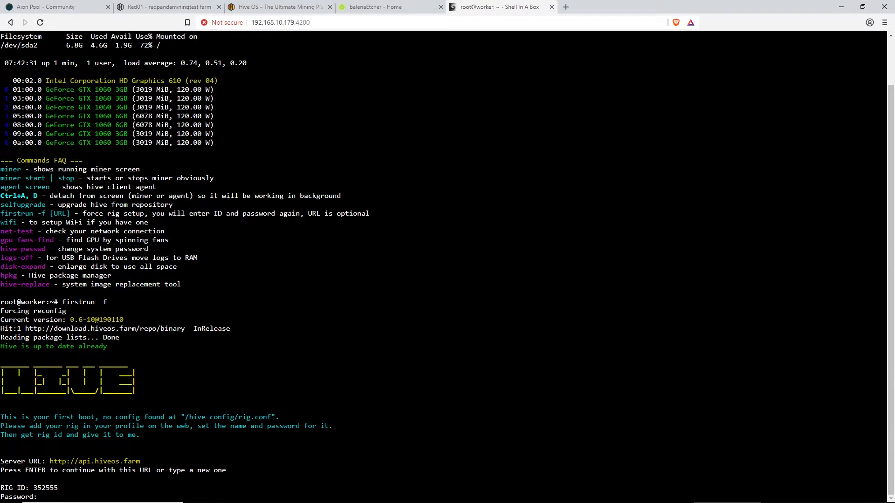
pyautogui.write('password')
pyautogui.press('Return')
# Answer y to use the rig password as system password, reaching 'Login OK. Happy mining!'
pyautogui.write('y')
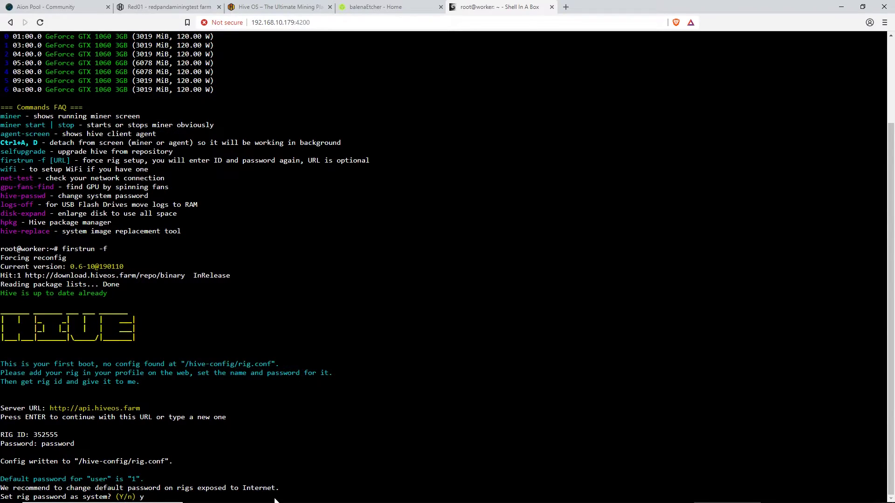
pyautogui.moveTo(275, 488); pyautogui.dragTo(163, 488)
pyautogui.click(153, 501)
pyautogui.write('y')
pyautogui.press('Return')
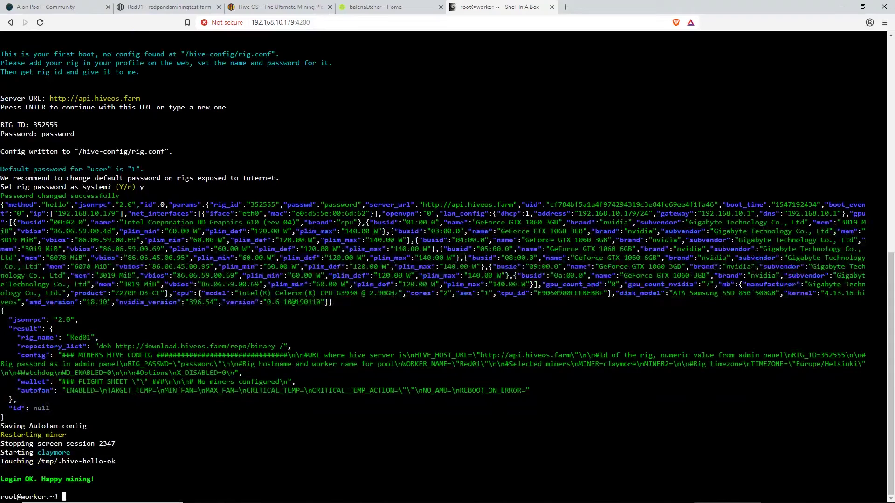
pyautogui.moveTo(95, 480); pyautogui.dragTo(14, 472)
# Check Red01's Flight Sheet, Overclocking and Overview tabs, then go to the farm's Workers page
pyautogui.click(159, 7)
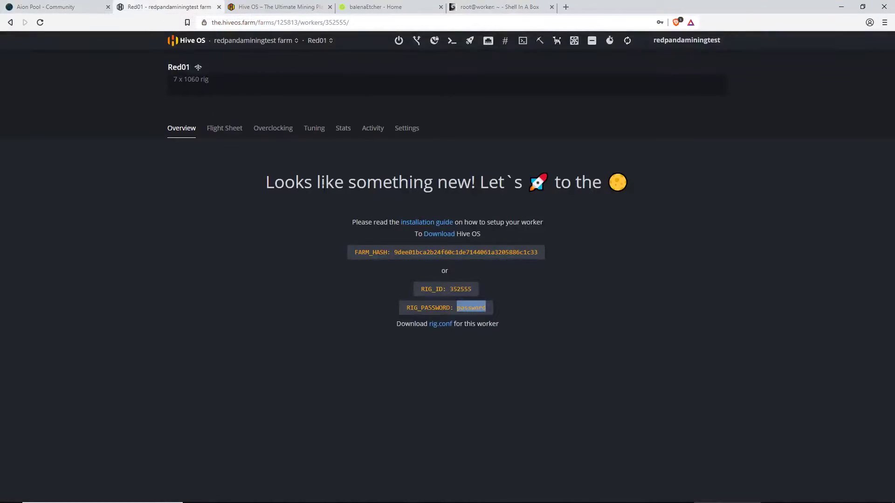
pyautogui.click(201, 133)
pyautogui.click(216, 127)
pyautogui.click(273, 136)
pyautogui.click(190, 135)
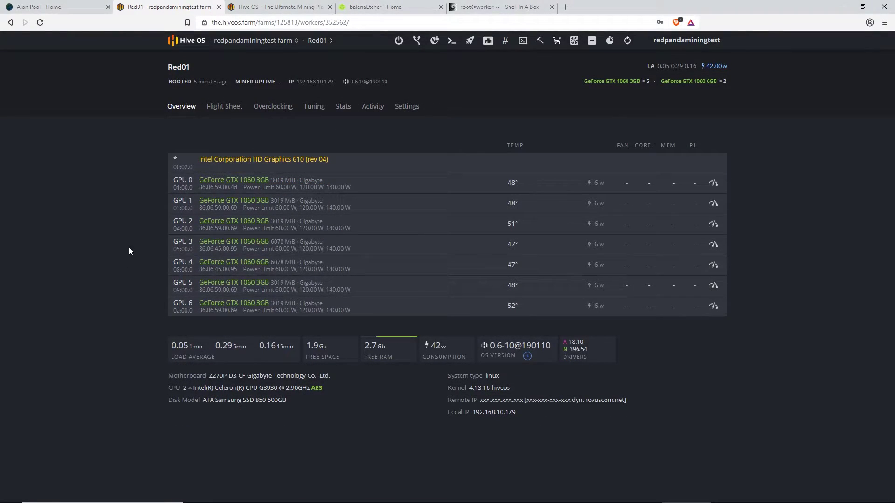
pyautogui.moveTo(253, 41)
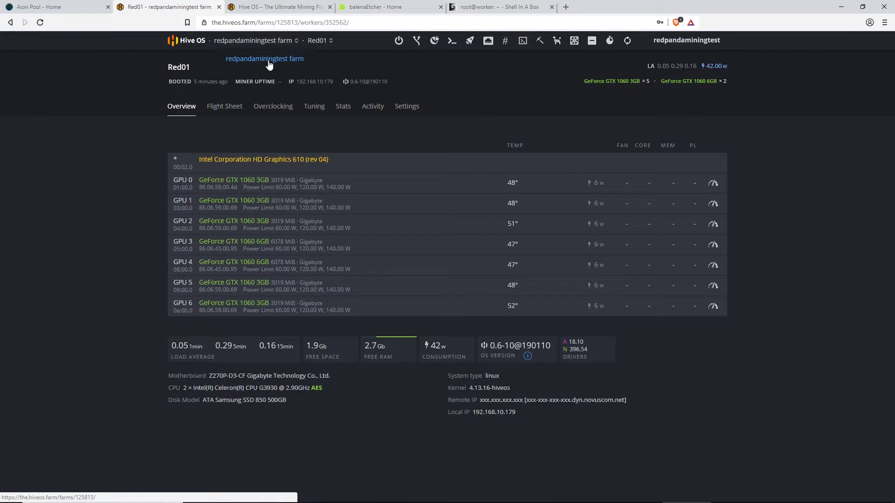
pyautogui.click(269, 65)
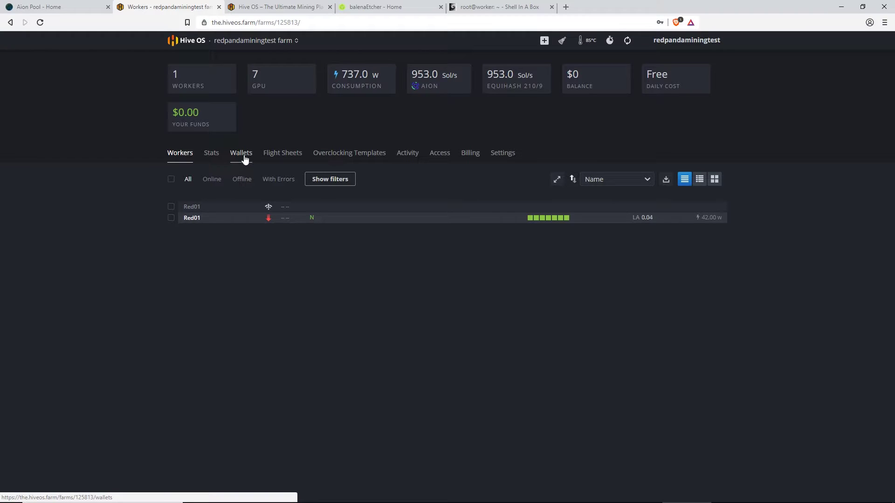
# Start a new wallet on the Wallets page with coin AION
pyautogui.click(244, 158)
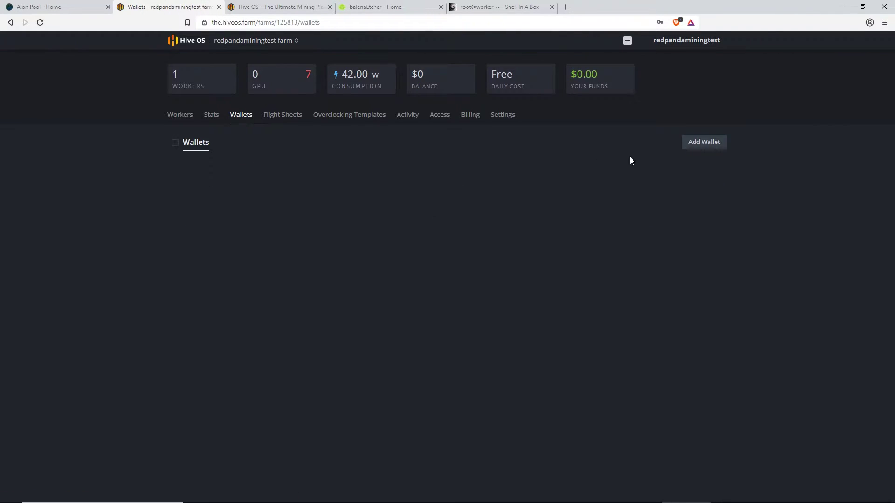
pyautogui.click(695, 143)
pyautogui.click(355, 238)
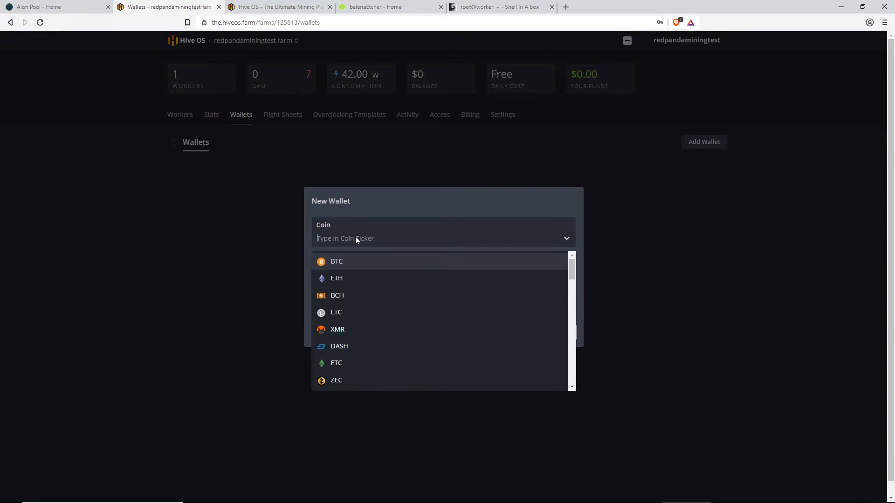
pyautogui.write('aion')
pyautogui.press('Return')
# Paste the AION wallet address and name the wallet AionWallet
pyautogui.click(332, 277)
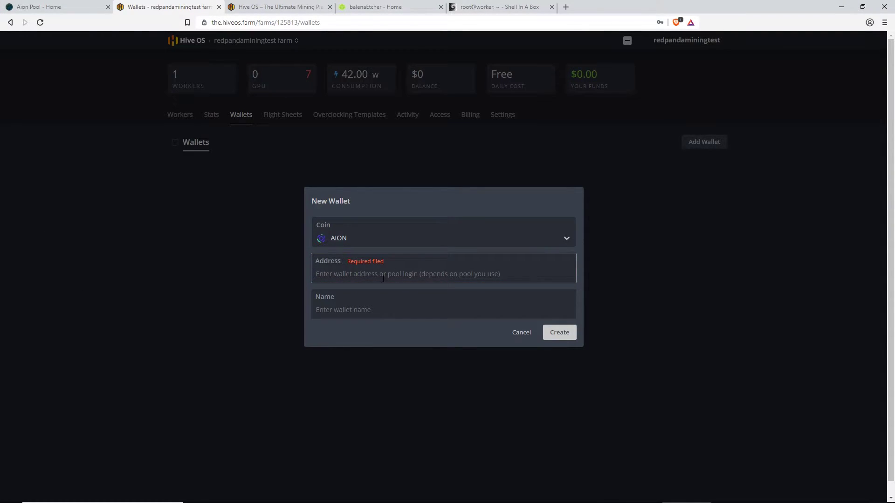
pyautogui.write('0xa06d51fb56e7e107c1078ee15753ace46b1c00a1a724912f0e3c8de02949a85e')
pyautogui.click(382, 312)
pyautogui.write('AionWallet')
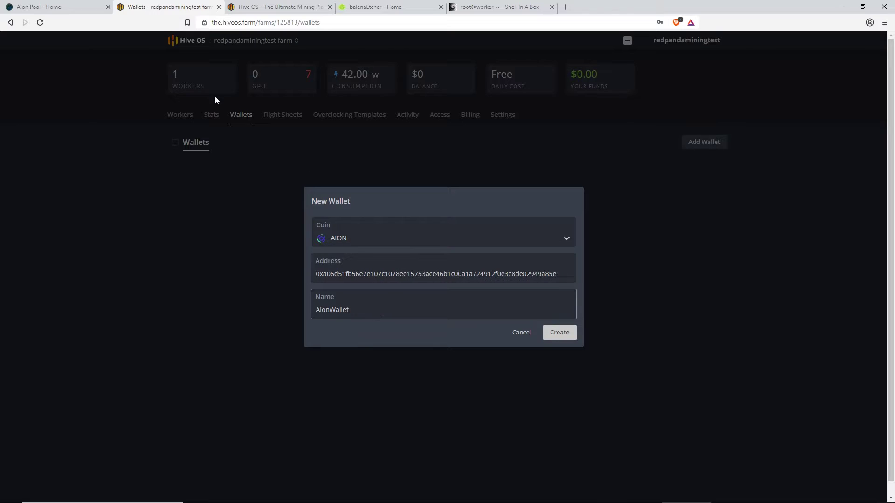
# Review Aion Pool's wallet list through the Ubuntu Full Node Wallet, then return to Hive OS
pyautogui.click(51, 7)
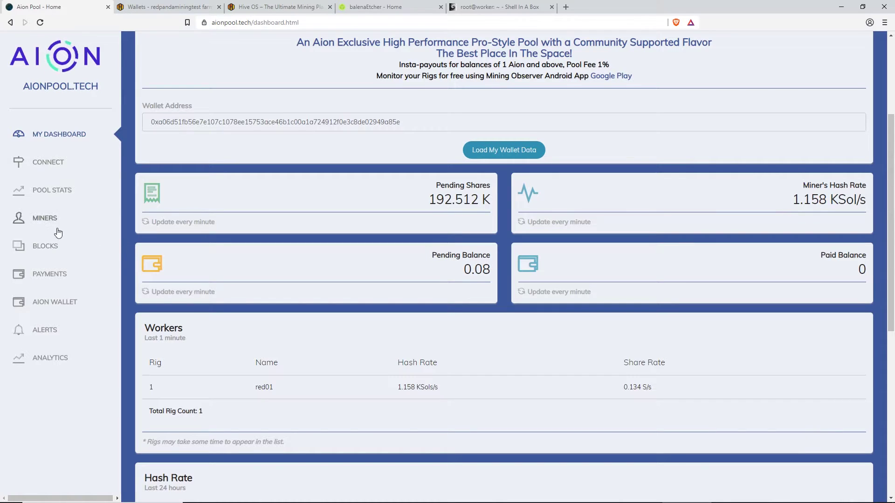
pyautogui.click(56, 302)
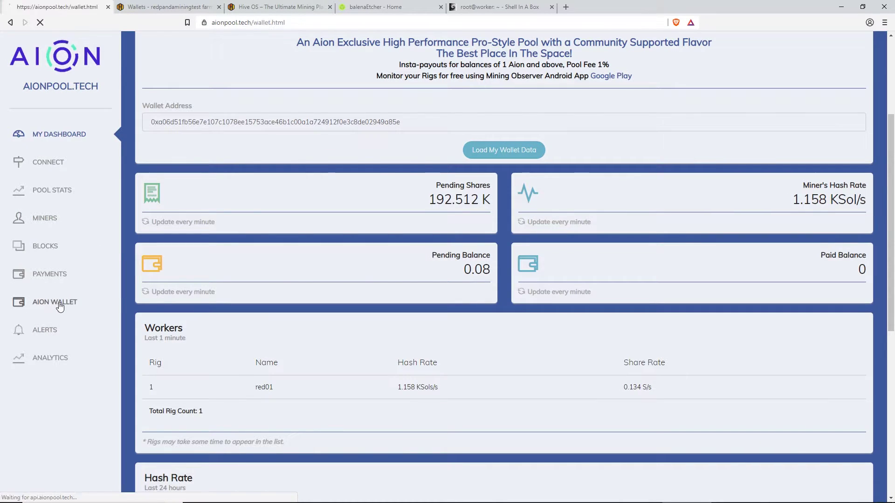
pyautogui.scroll(-1, 369, 321)
pyautogui.moveTo(160, 261); pyautogui.dragTo(439, 261)
pyautogui.click(281, 396)
pyautogui.scroll(2, 272, 345)
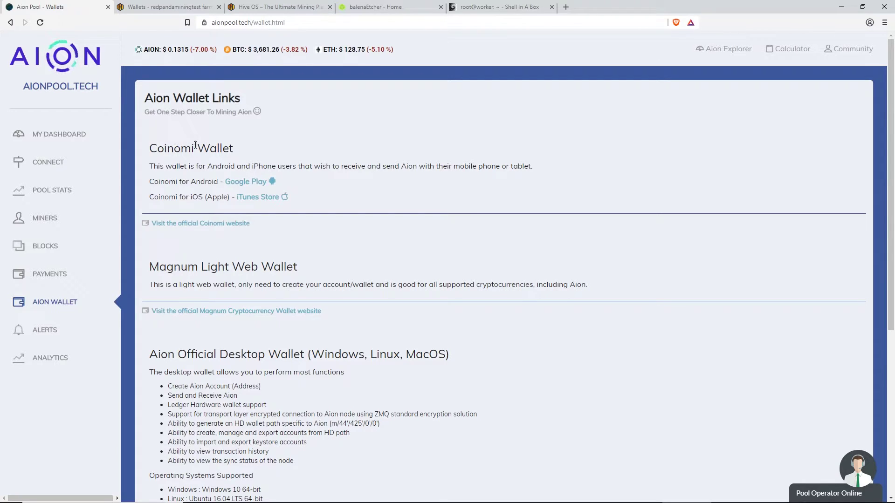
pyautogui.scroll(-5, 235, 153)
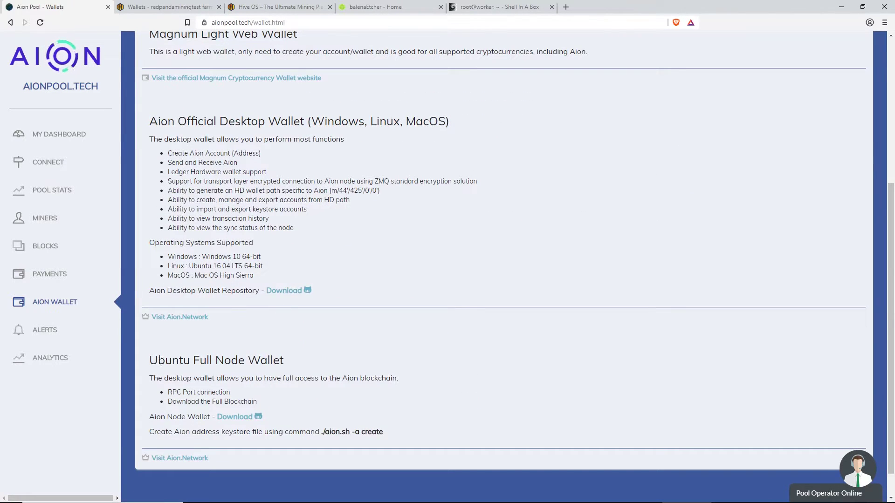
pyautogui.moveTo(148, 360); pyautogui.dragTo(303, 368)
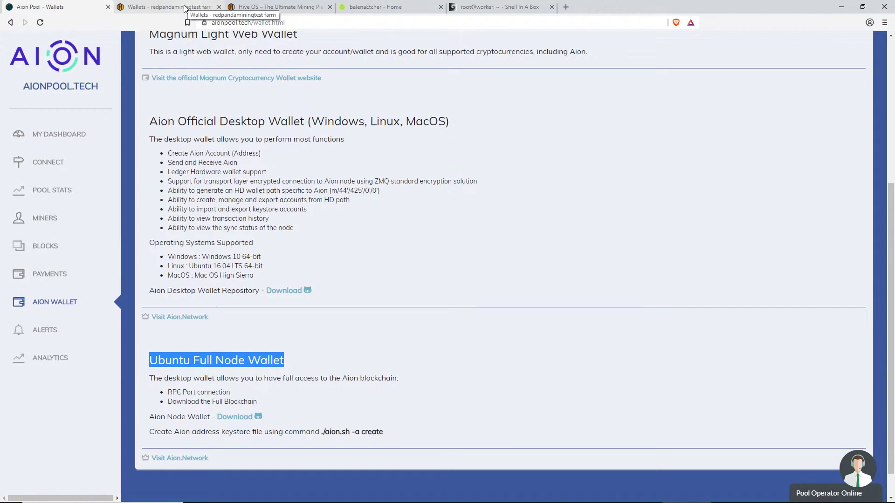
pyautogui.click(200, 6)
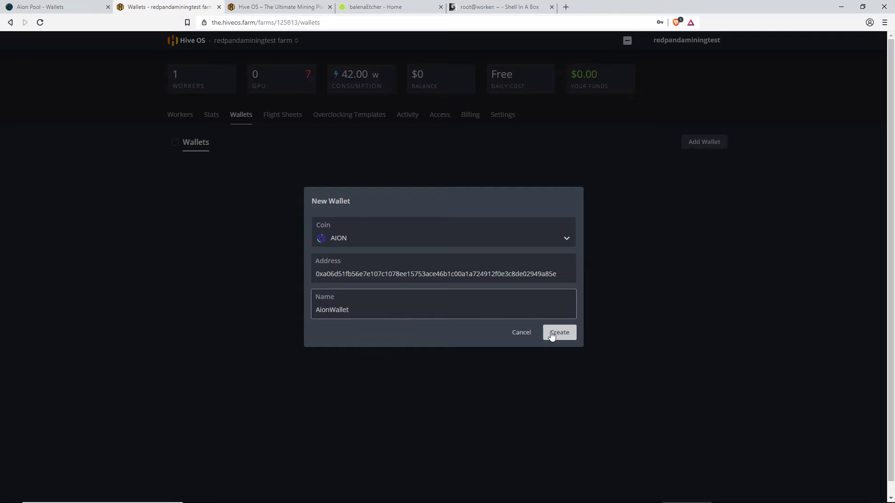
# Create the AionWallet wallet and start a new flight sheet with coin AION
pyautogui.click(565, 336)
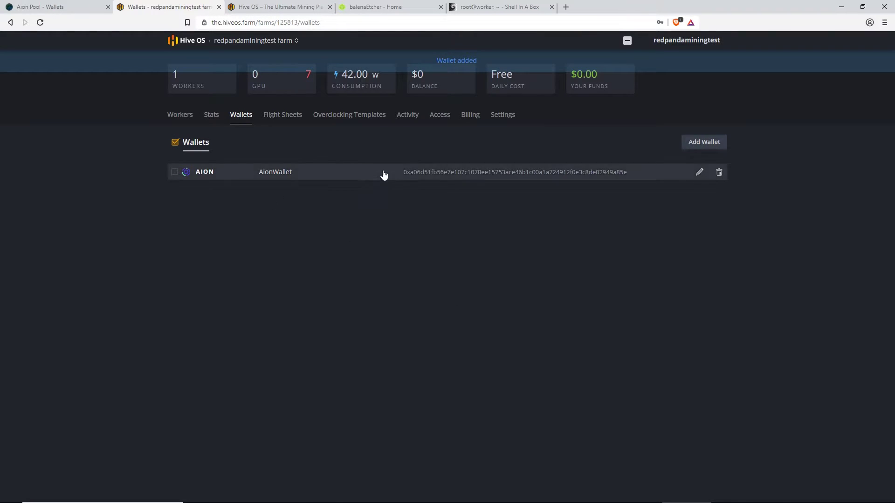
pyautogui.click(289, 120)
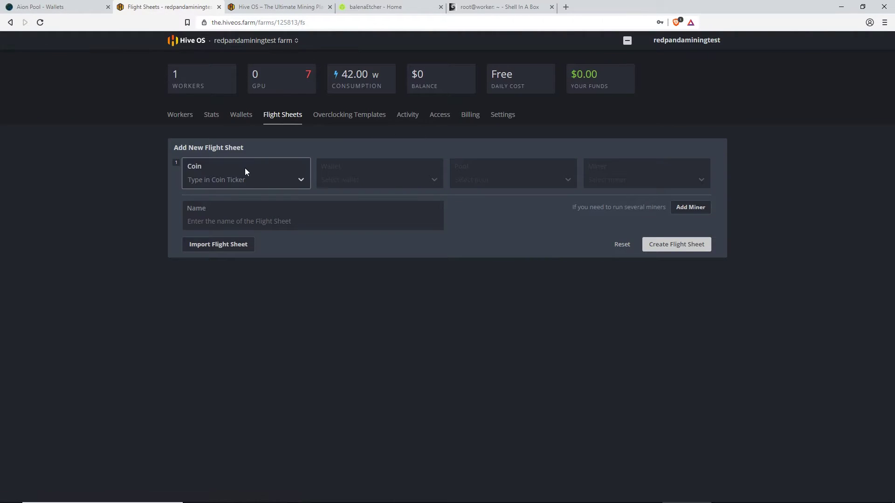
pyautogui.click(237, 180)
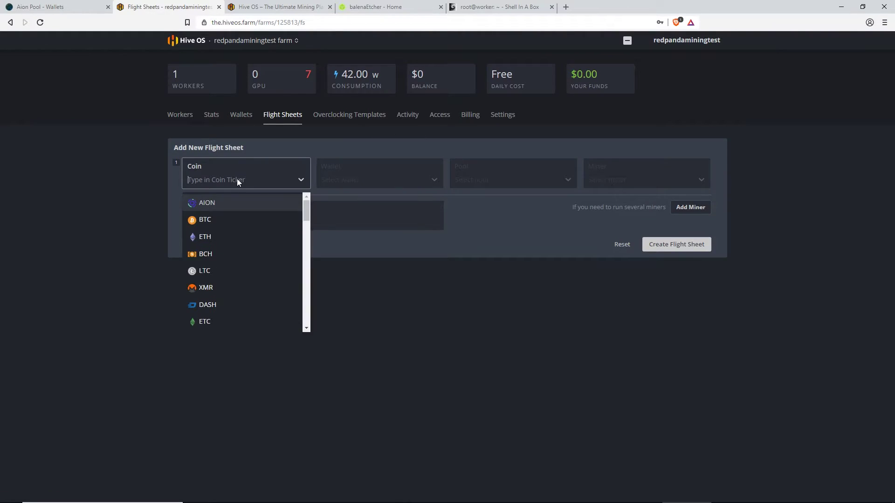
pyautogui.click(212, 204)
# Choose wallet AionWallet and pool aionpool, opening aionpool's server settings
pyautogui.click(360, 183)
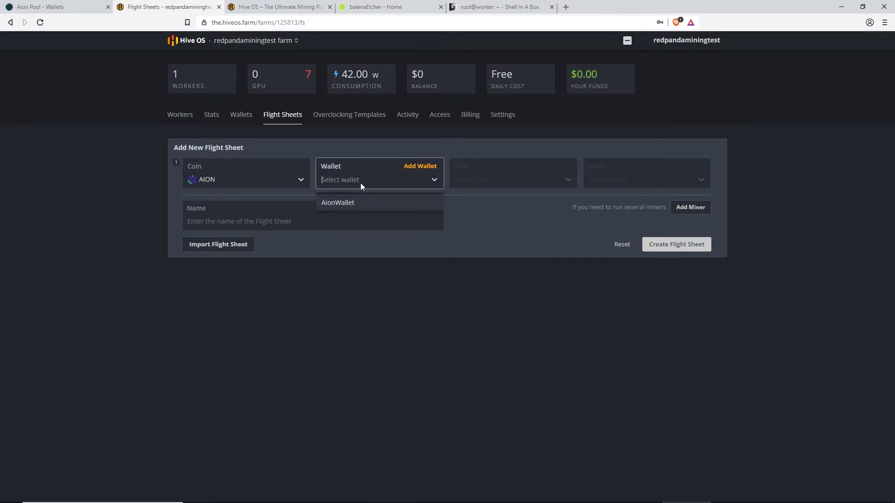
pyautogui.click(347, 203)
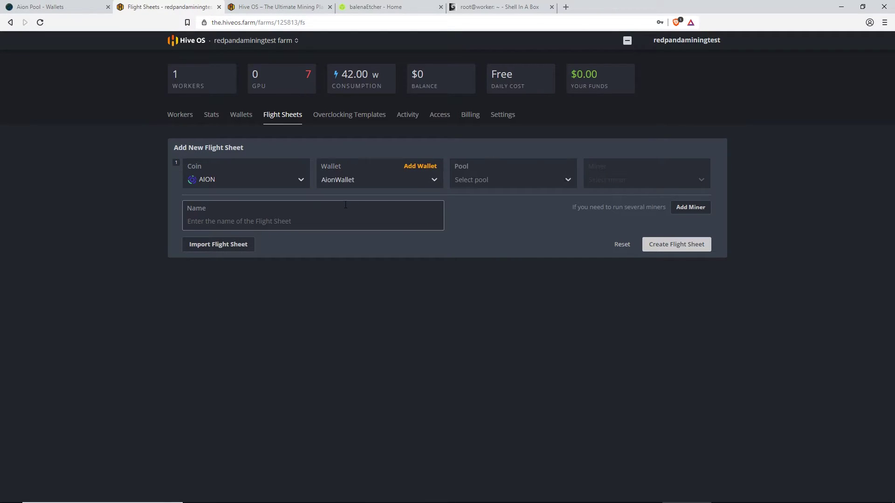
pyautogui.click(480, 183)
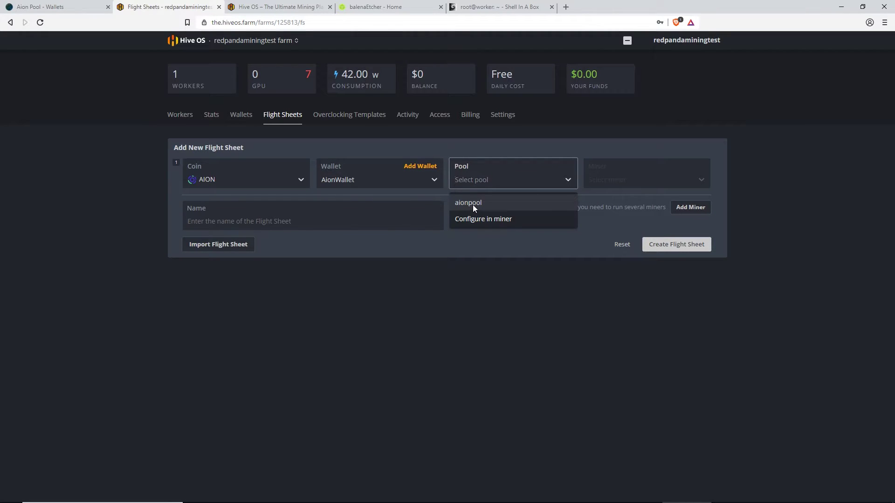
pyautogui.click(477, 203)
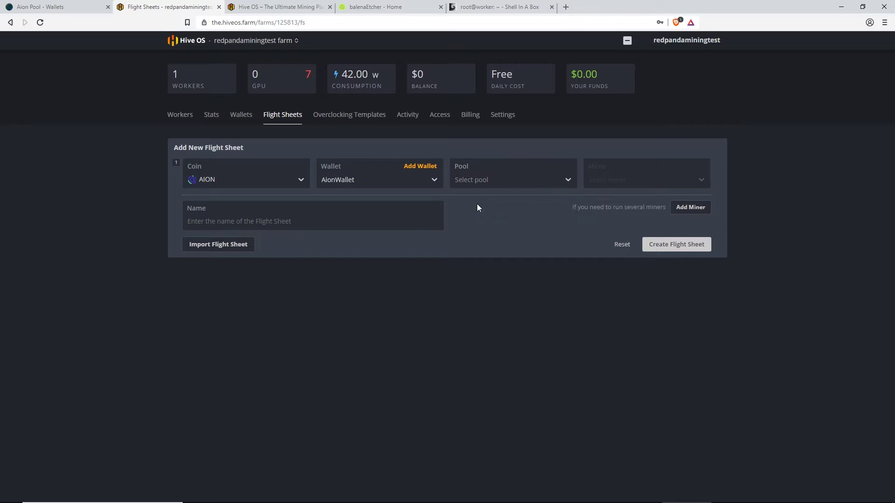
pyautogui.click(339, 247)
# Use aionpool's 3+ GPU Rigs server, pick GMiner as miner, and create the AION flight sheet
pyautogui.click(343, 251)
pyautogui.click(344, 250)
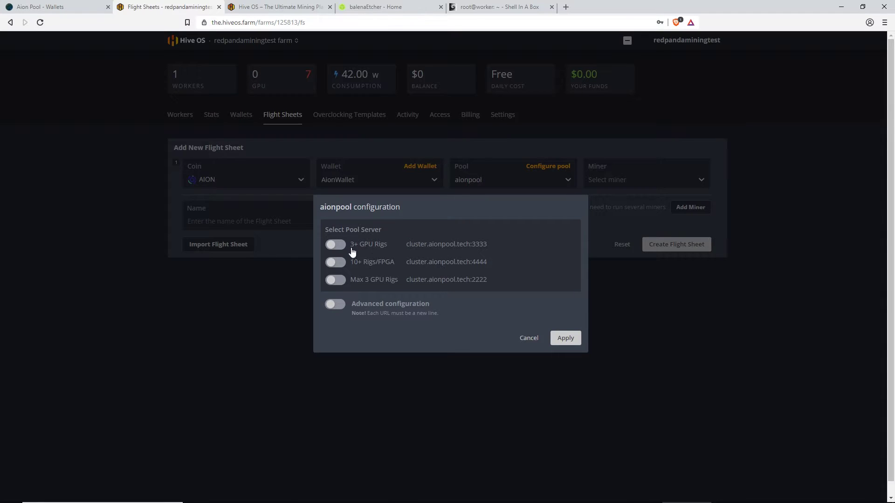
pyautogui.click(340, 251)
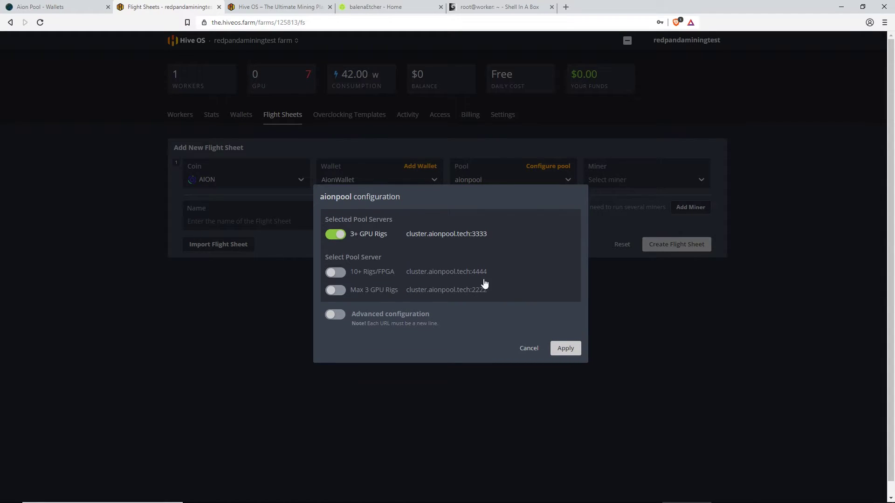
pyautogui.click(566, 349)
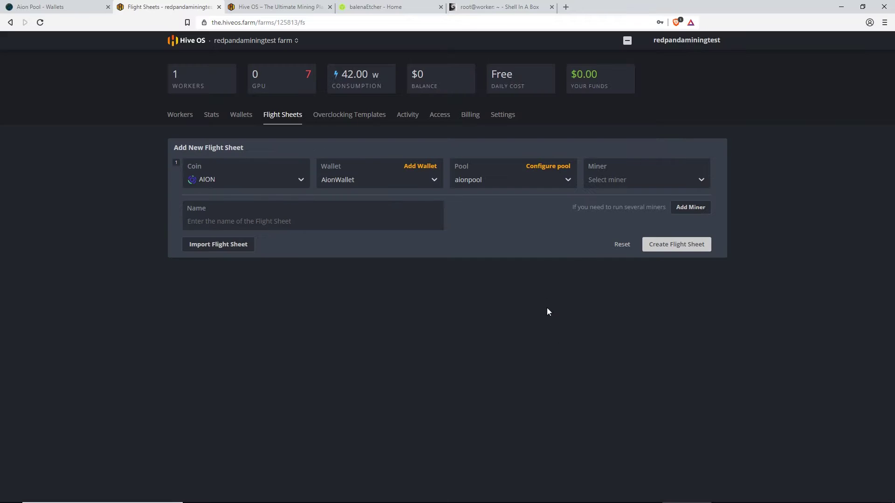
pyautogui.click(631, 185)
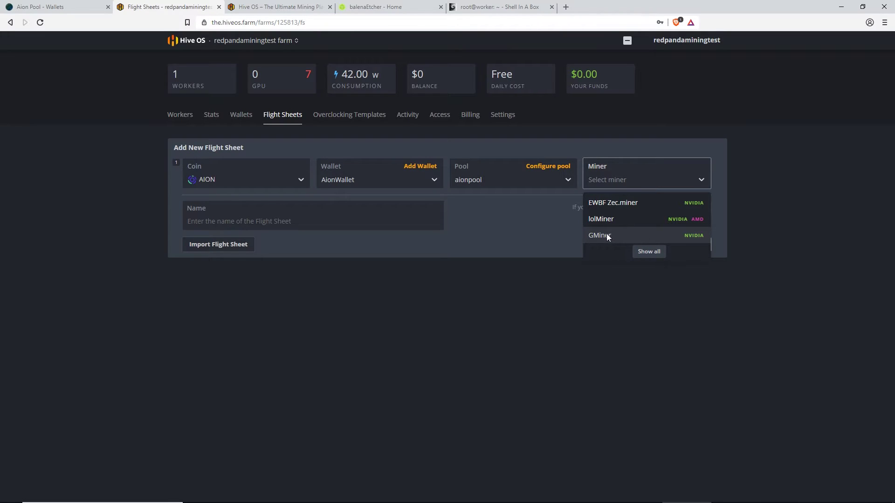
pyautogui.click(606, 236)
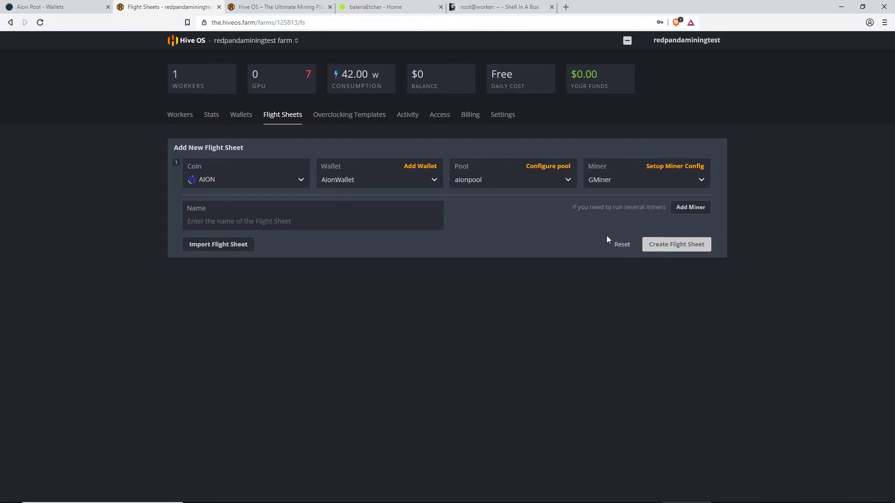
pyautogui.click(681, 251)
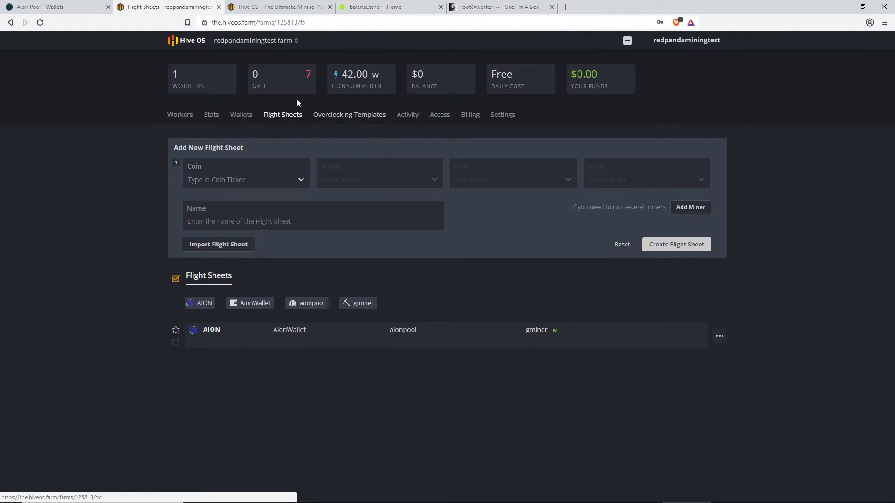
# Apply the AION GMiner flight sheet to worker Red01 and show its overclocking settings
pyautogui.click(188, 114)
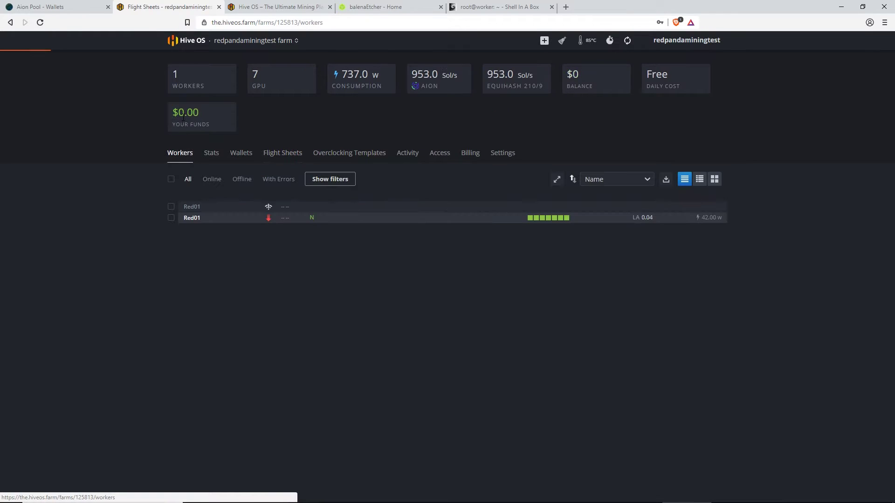
pyautogui.click(192, 216)
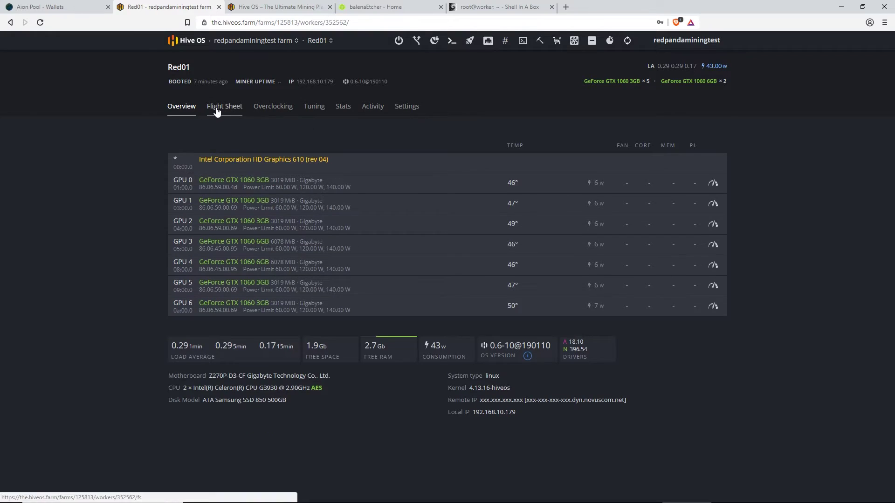
pyautogui.click(216, 112)
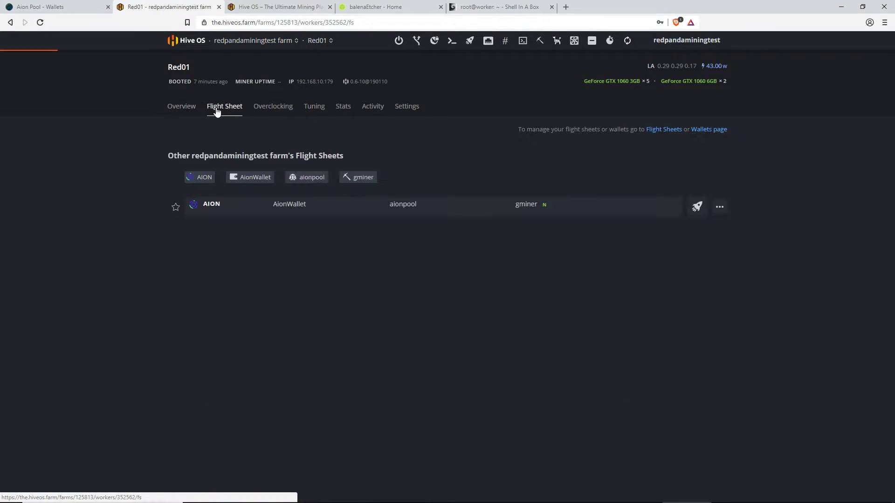
pyautogui.click(698, 207)
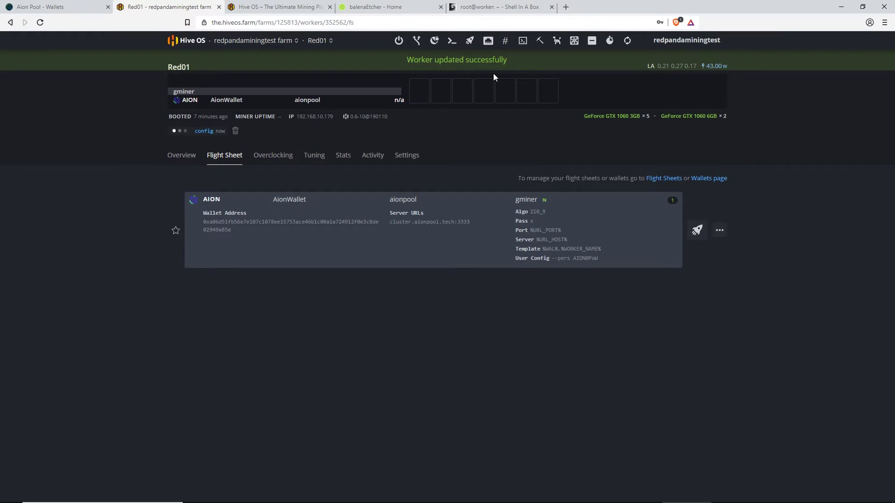
pyautogui.click(278, 160)
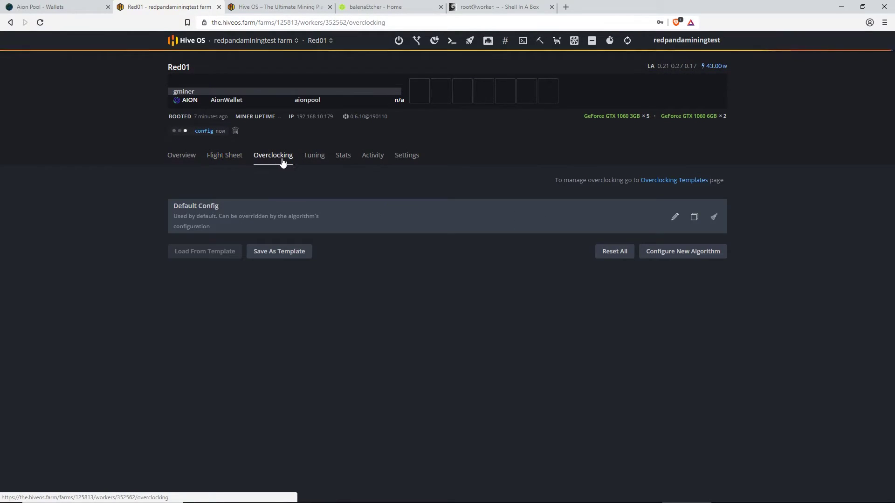
pyautogui.click(224, 158)
pyautogui.click(274, 158)
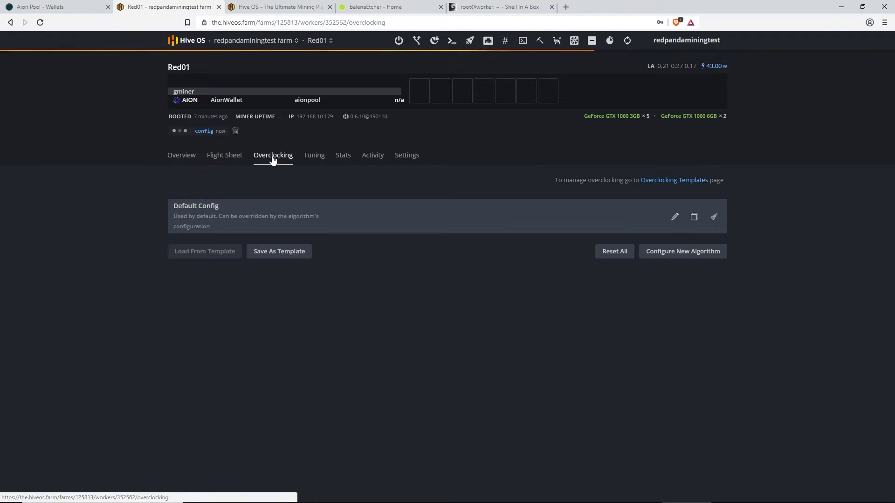
# Start a new per-algorithm overclock profile for equihash 210/9
pyautogui.click(673, 256)
pyautogui.click(338, 111)
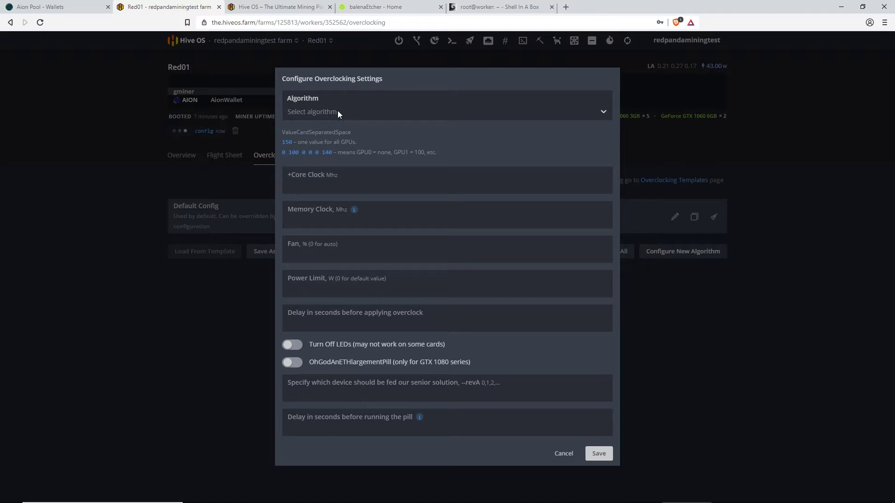
pyautogui.scroll(-10, 317, 177)
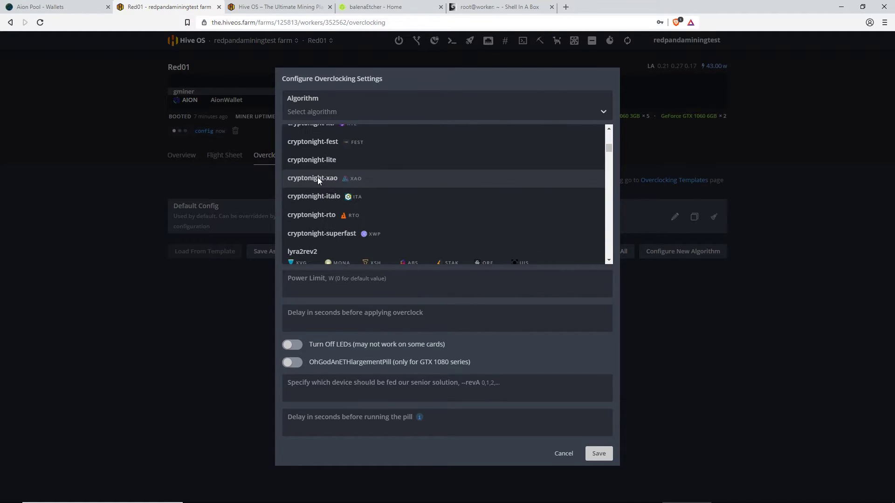
pyautogui.scroll(-10, 318, 181)
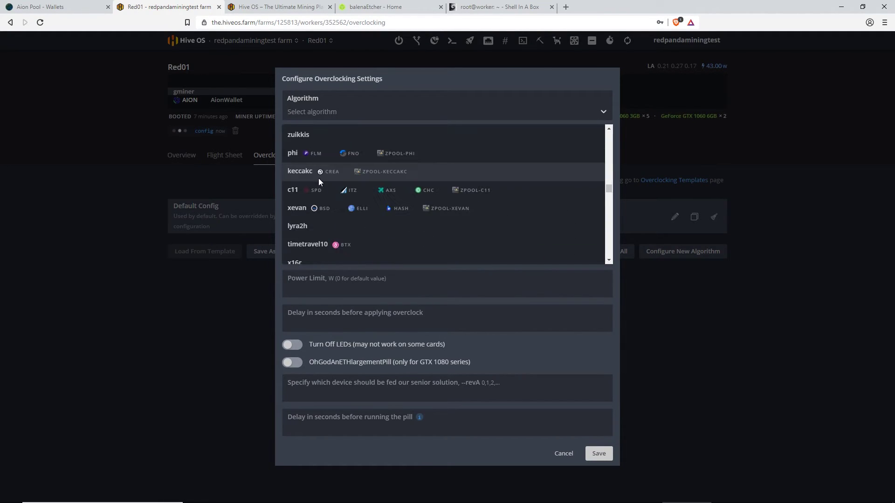
pyautogui.scroll(-3, 320, 178)
pyautogui.scroll(3, 320, 178)
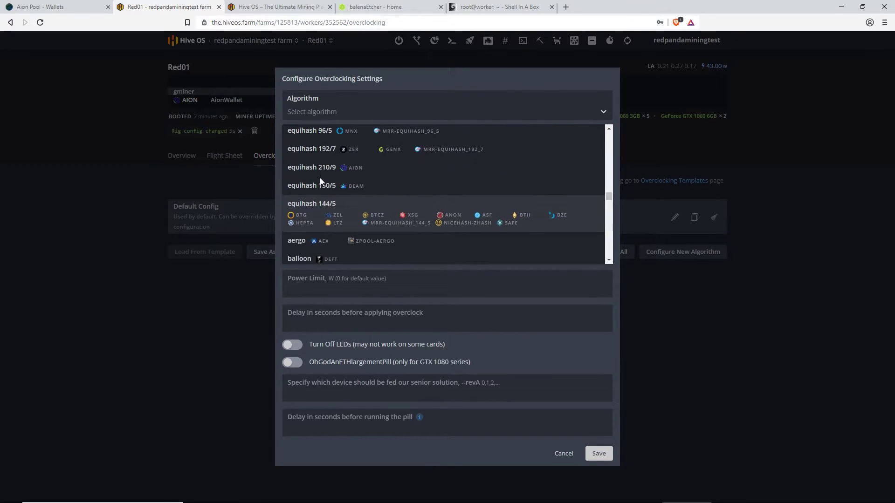
pyautogui.scroll(1, 320, 180)
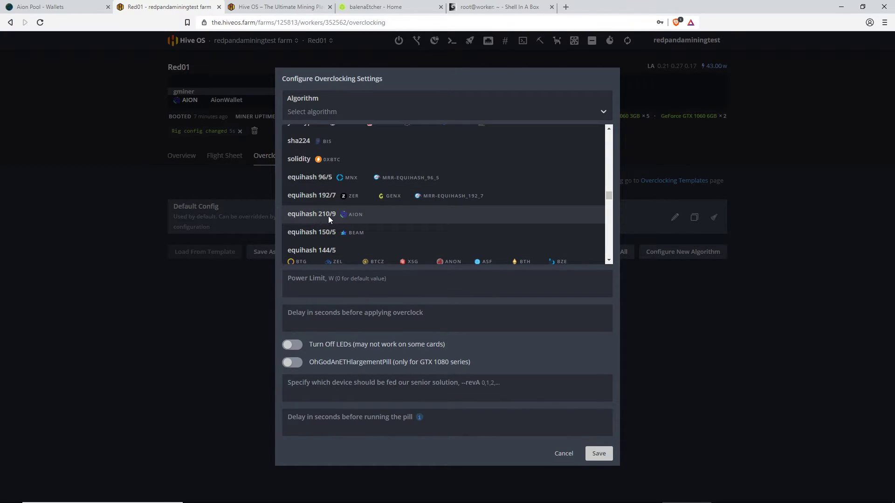
pyautogui.click(356, 221)
# Enter core clock 150, memory clock 300, fan 60 and power limit 70
pyautogui.click(309, 190)
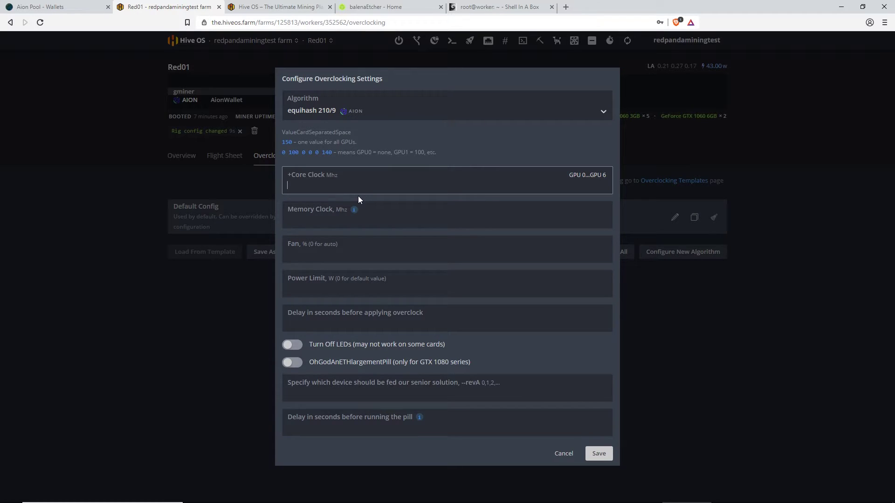
pyautogui.write('150')
pyautogui.press('Tab')
pyautogui.write('300')
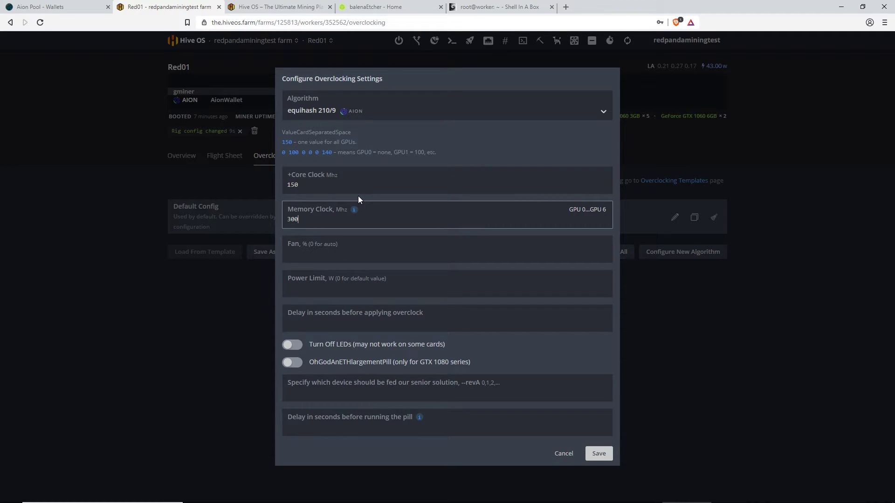
pyautogui.press('Tab')
pyautogui.write('60')
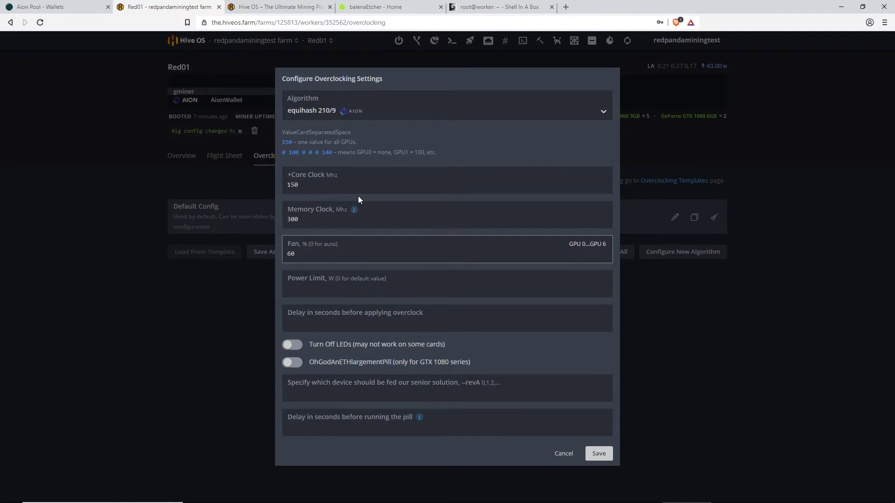
pyautogui.press('Tab')
pyautogui.write('70')
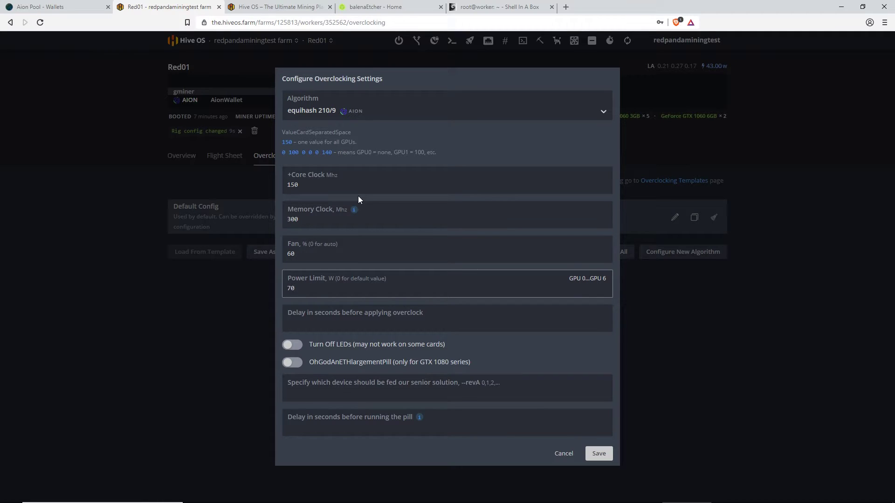
# Save the equihash 210/9 overclock and verify it on Red01's Overview, Flight Sheet and Overclocking tabs
pyautogui.click(599, 454)
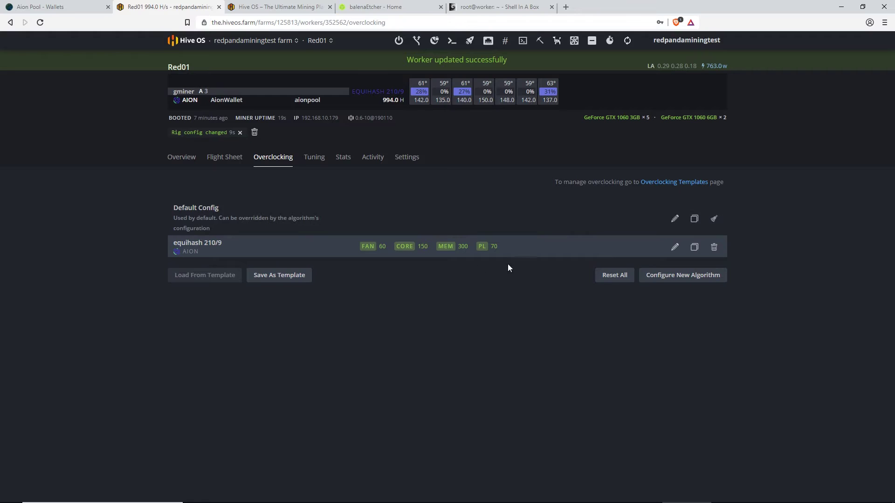
pyautogui.click(188, 163)
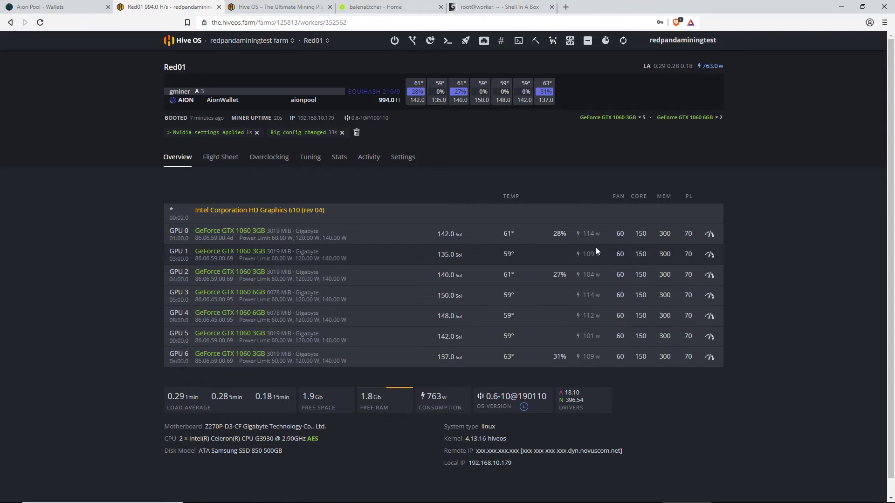
pyautogui.click(226, 159)
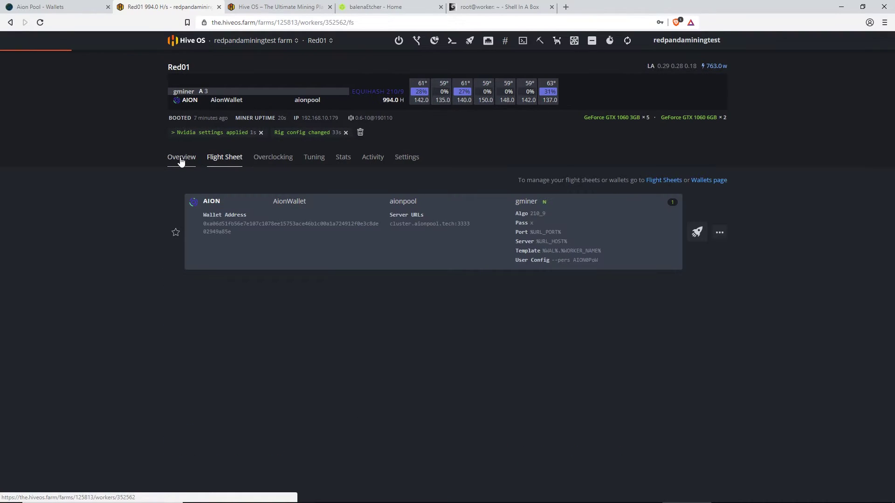
pyautogui.click(264, 161)
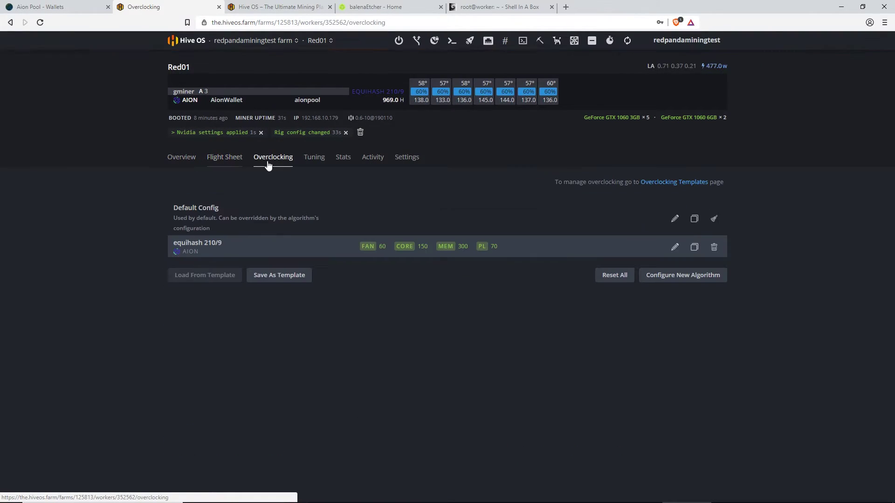
pyautogui.click(195, 161)
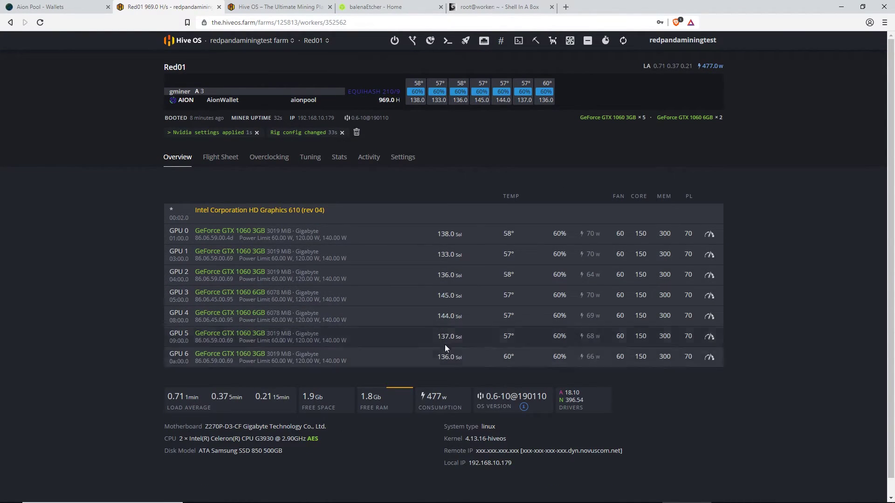
pyautogui.click(186, 163)
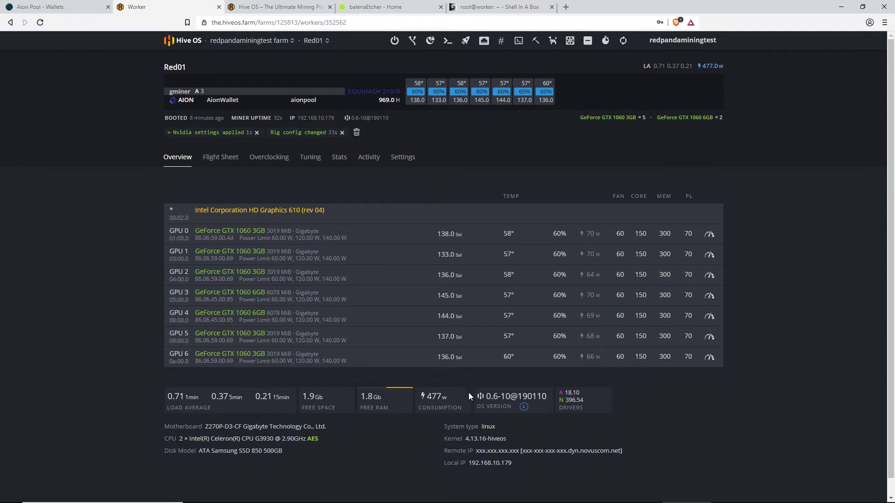
pyautogui.click(268, 163)
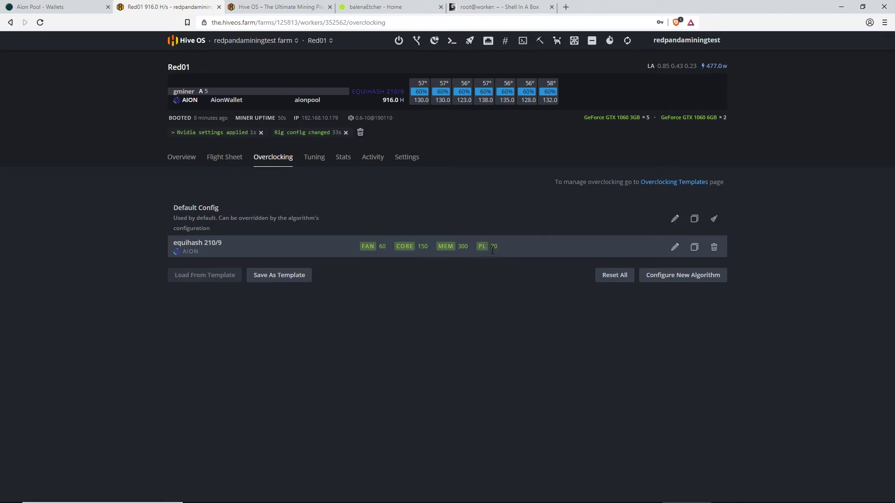
pyautogui.click(225, 158)
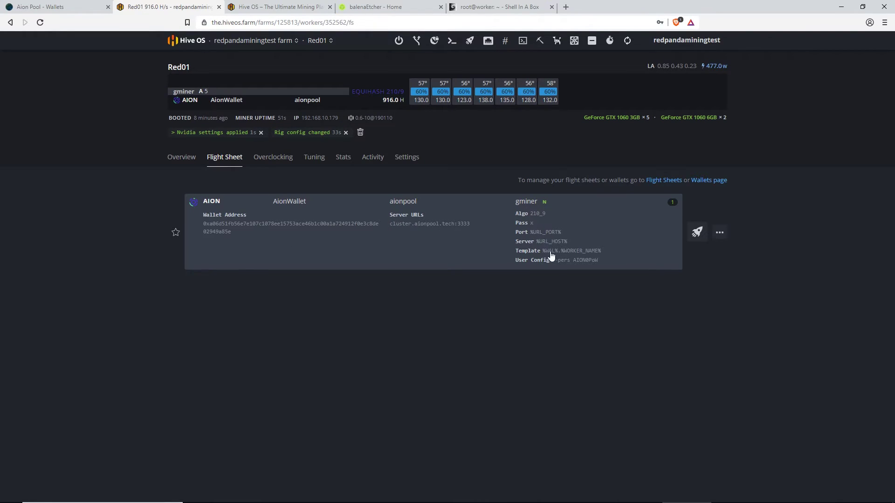
pyautogui.click(183, 157)
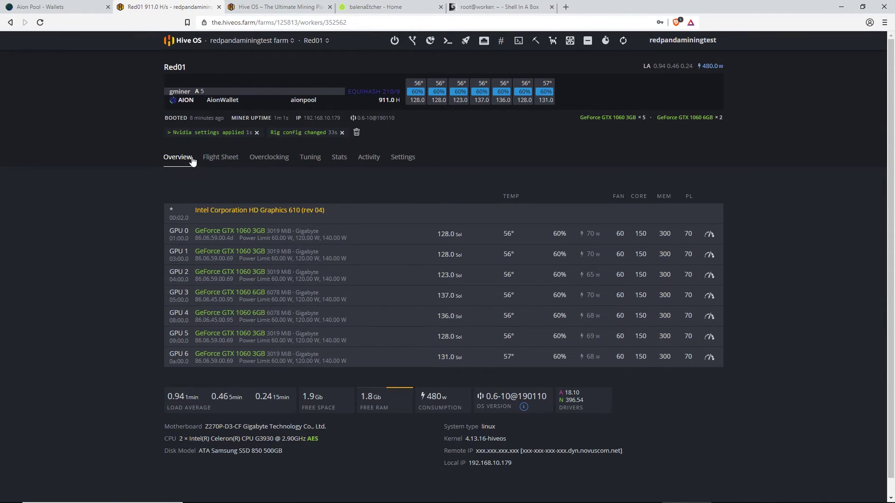
# Load the wallet's stats on the AionPool.tech dashboard, confirming red01 at 1.158 KSol/s, then return to Hive OS
pyautogui.click(62, 6)
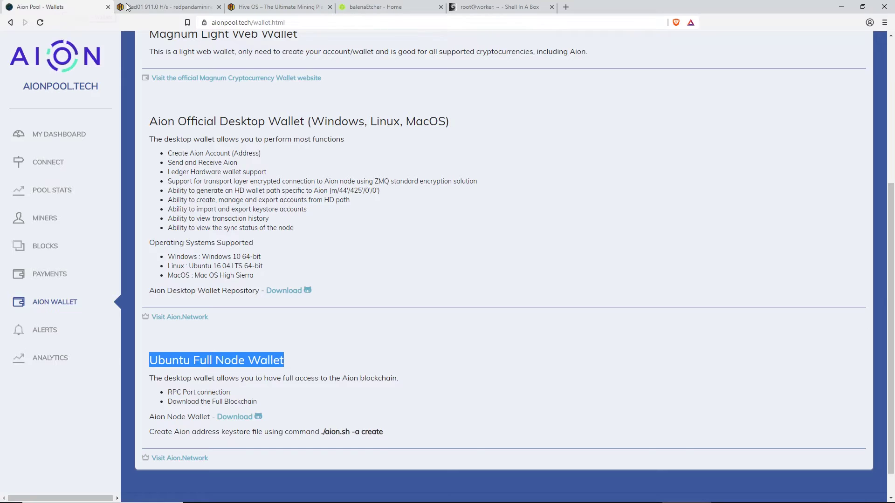
pyautogui.click(60, 135)
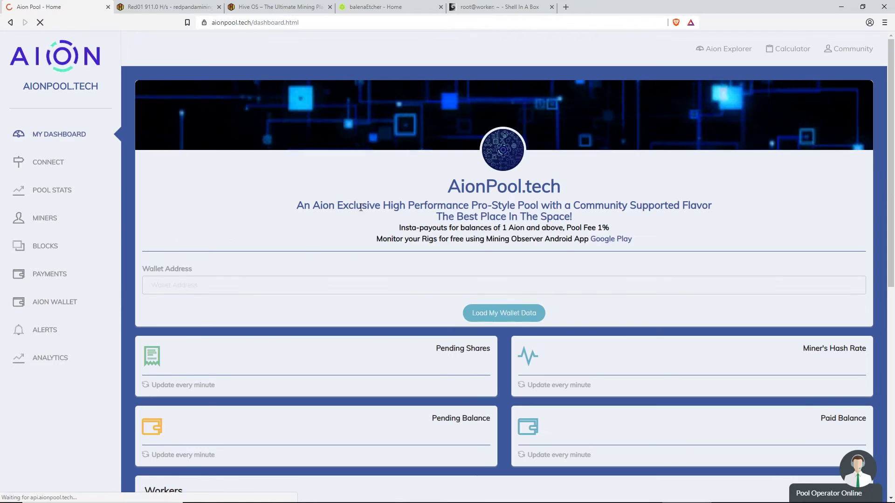
pyautogui.click(488, 312)
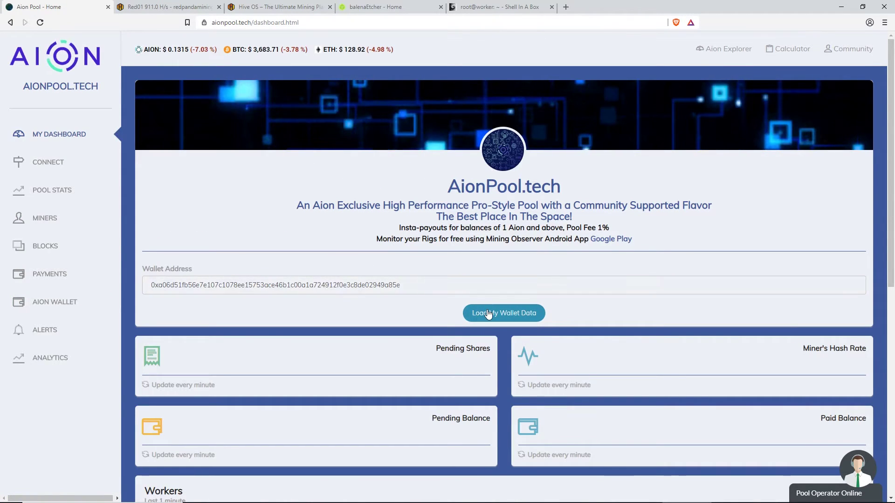
pyautogui.scroll(-3, 461, 311)
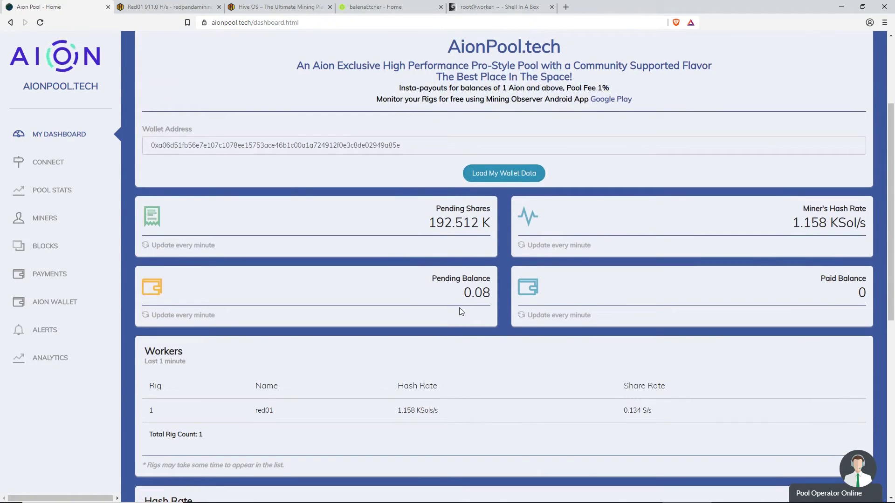
pyautogui.scroll(-1, 460, 309)
pyautogui.moveTo(249, 367); pyautogui.dragTo(282, 363)
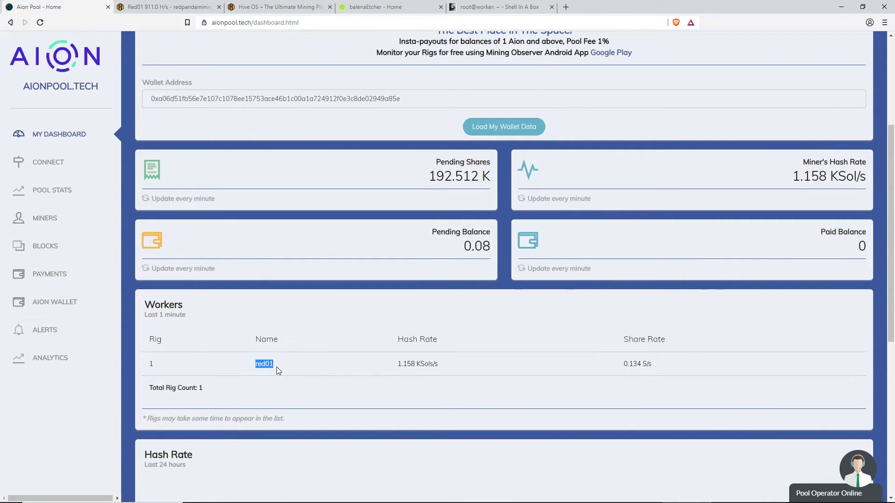
pyautogui.click(276, 367)
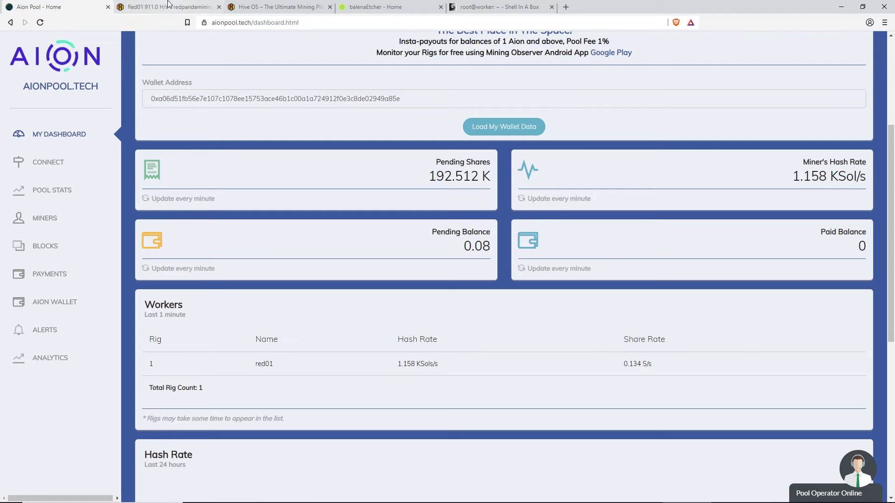
pyautogui.click(175, 7)
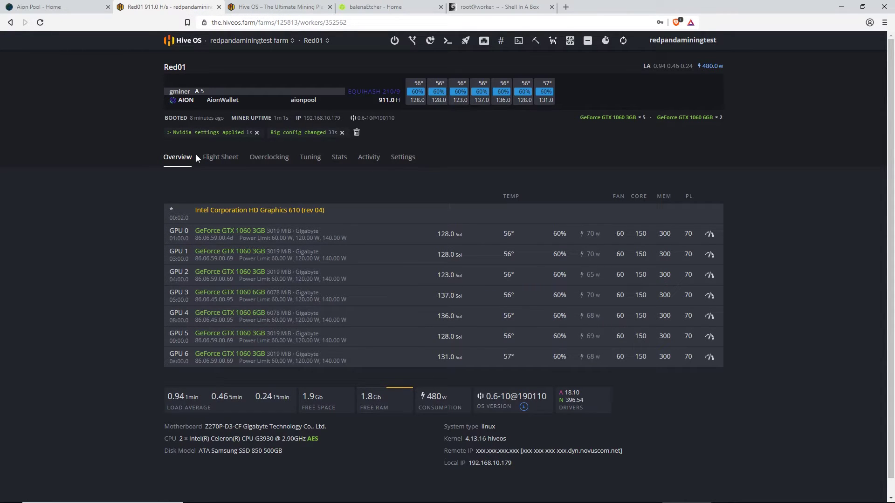
# Refresh Red01's page to check its hashrate, then open the redpandaminingtest farm's Workers list
pyautogui.click(181, 158)
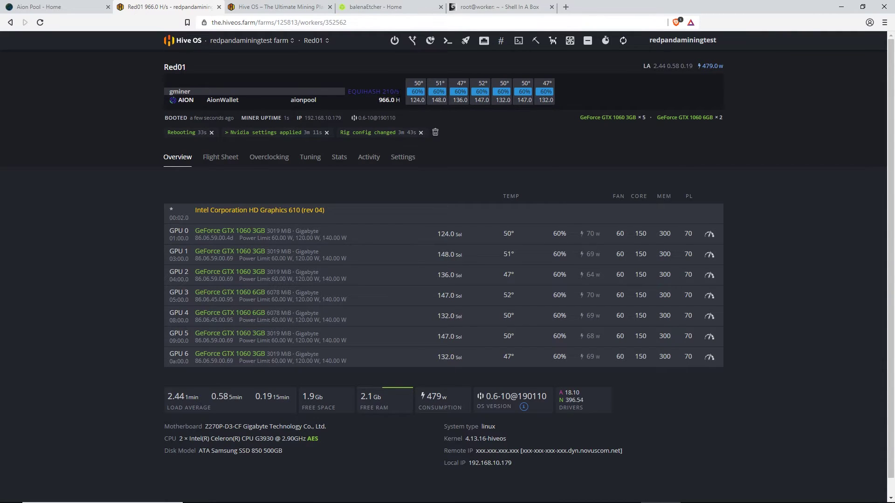
pyautogui.moveTo(378, 103); pyautogui.dragTo(419, 130)
pyautogui.click(449, 399)
pyautogui.click(227, 42)
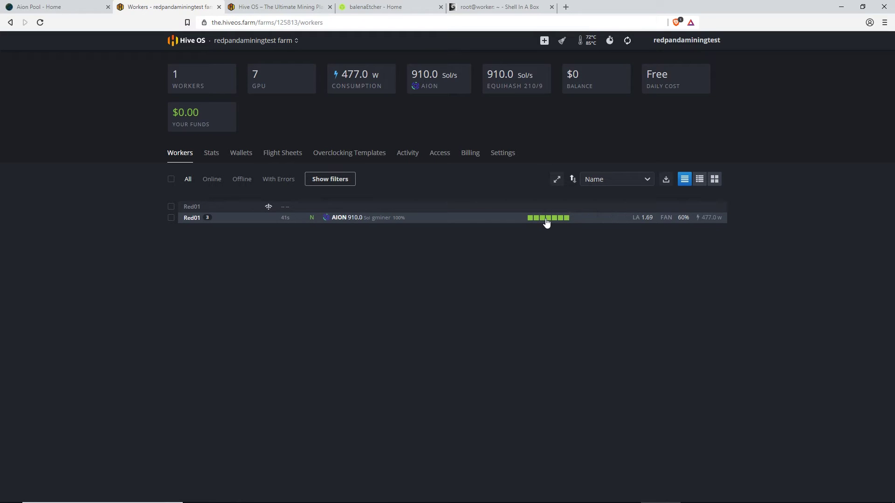
# Check the farm's consumption and AION hashrate statistics, then reopen the Red01 worker page
pyautogui.moveTo(532, 223)
pyautogui.moveTo(561, 223)
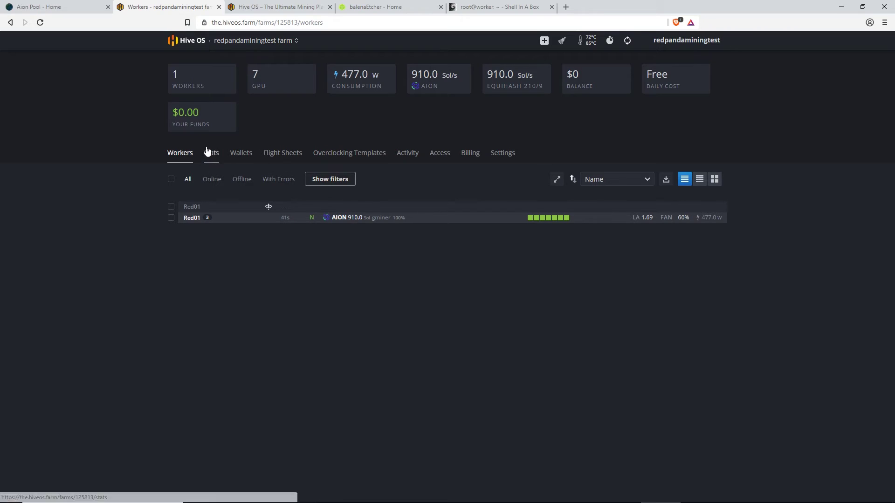
pyautogui.moveTo(346, 80)
pyautogui.mouseDown()
pyautogui.moveTo(371, 75)
pyautogui.moveTo(342, 81)
pyautogui.mouseUp()
pyautogui.moveTo(426, 86); pyautogui.dragTo(434, 85)
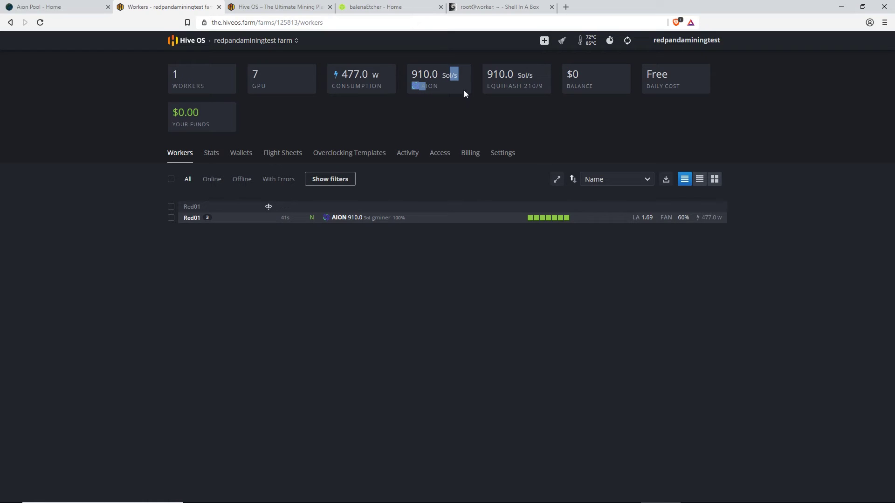
pyautogui.click(194, 154)
pyautogui.click(209, 158)
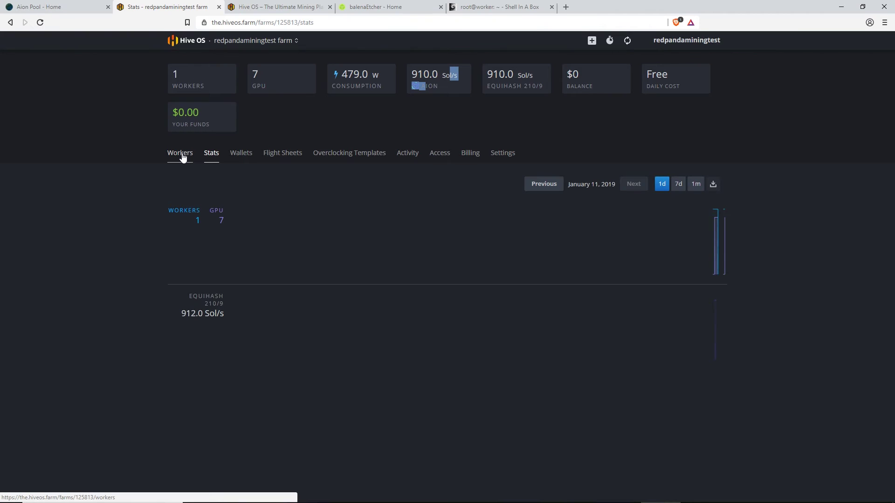
pyautogui.click(183, 158)
pyautogui.click(190, 217)
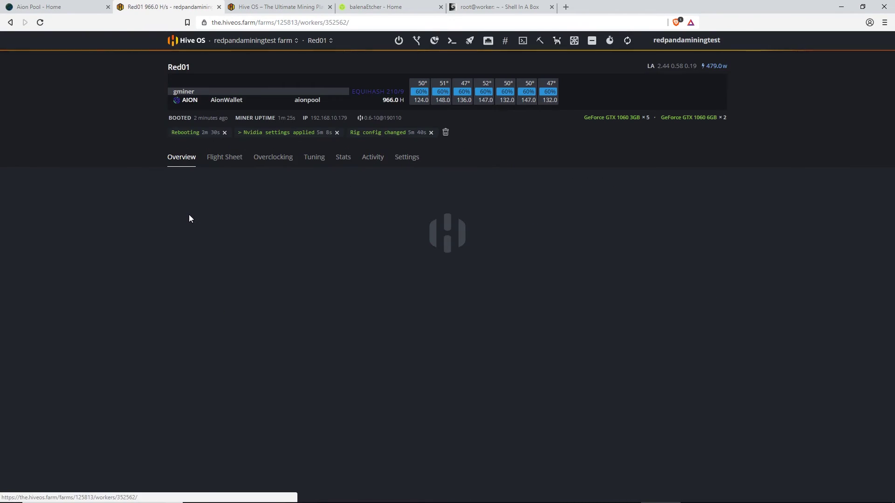